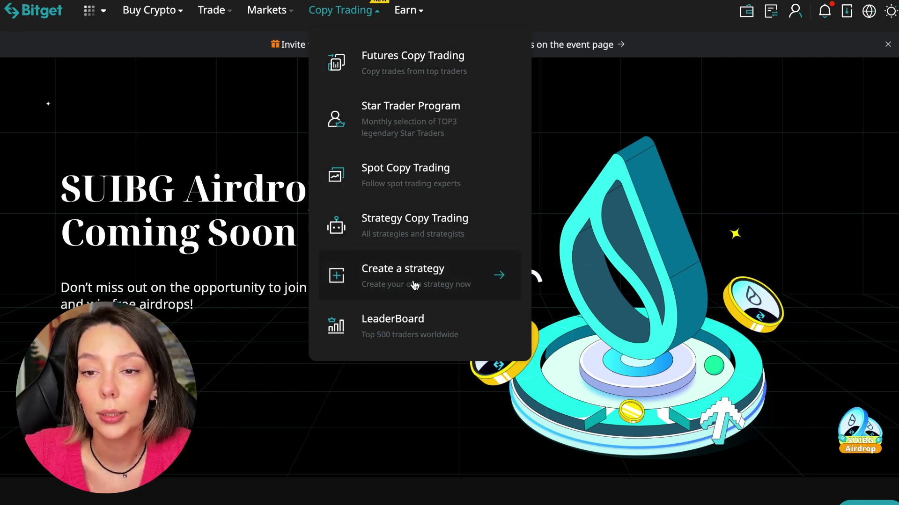
- Open the Top 500 worldwide LeaderBoard and scroll through its win-rate and weekly ROI rankings
left_click(413, 323)
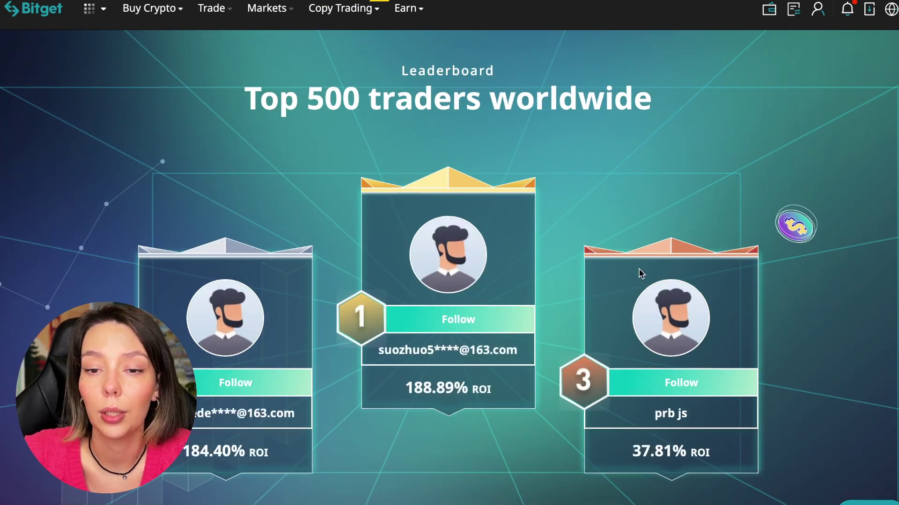
scroll(639, 274, "down", 2)
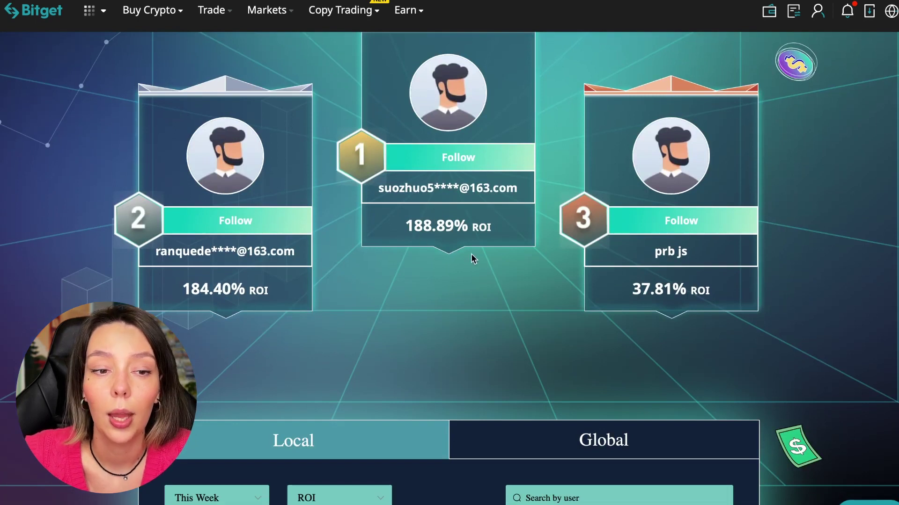
scroll(493, 314, "down", 2)
scroll(494, 314, "down", 2)
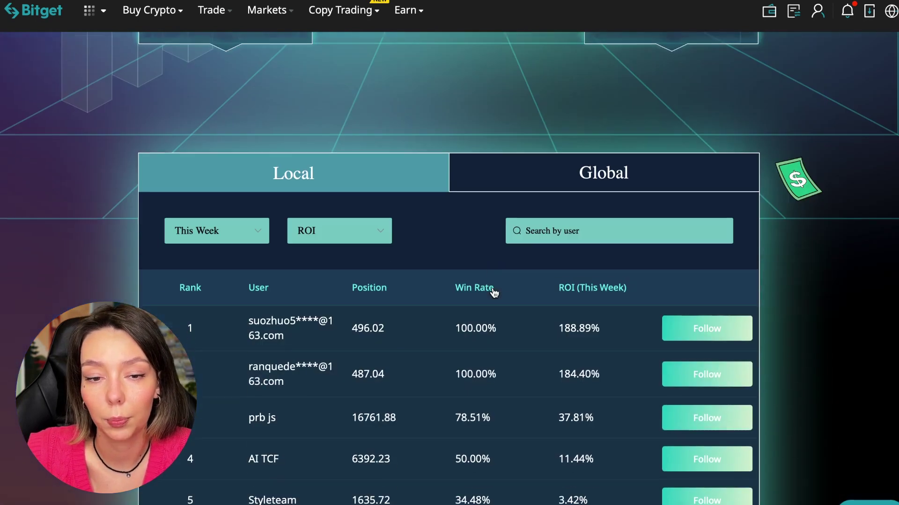
scroll(493, 302, "down", 2)
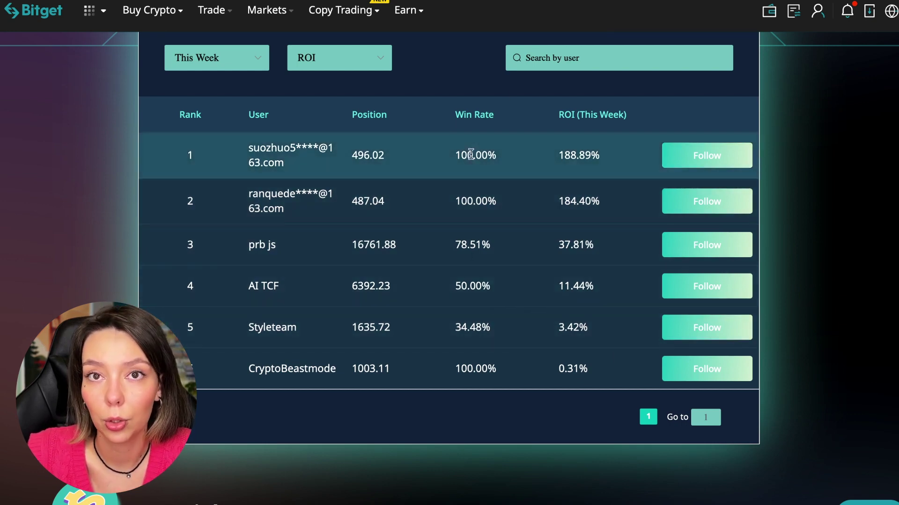
left_click_drag(454, 164, 499, 158)
left_click(562, 164)
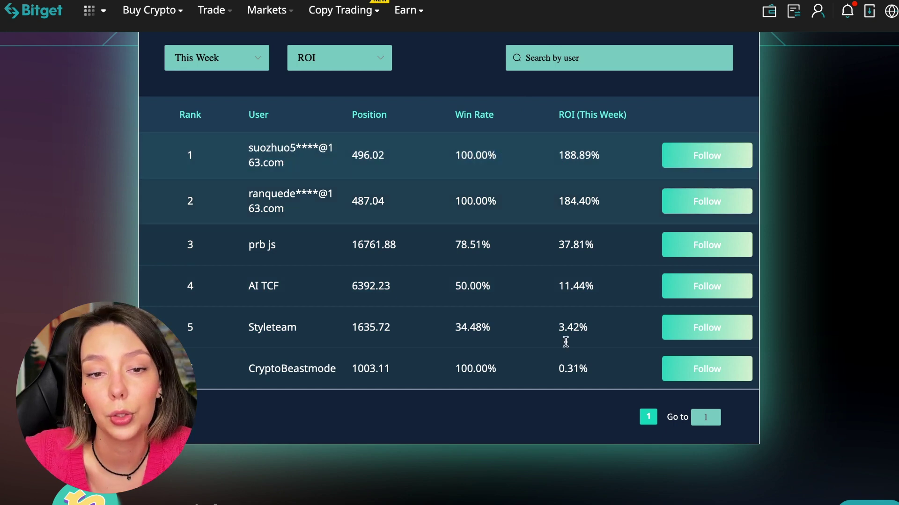
scroll(563, 395, "down", 1)
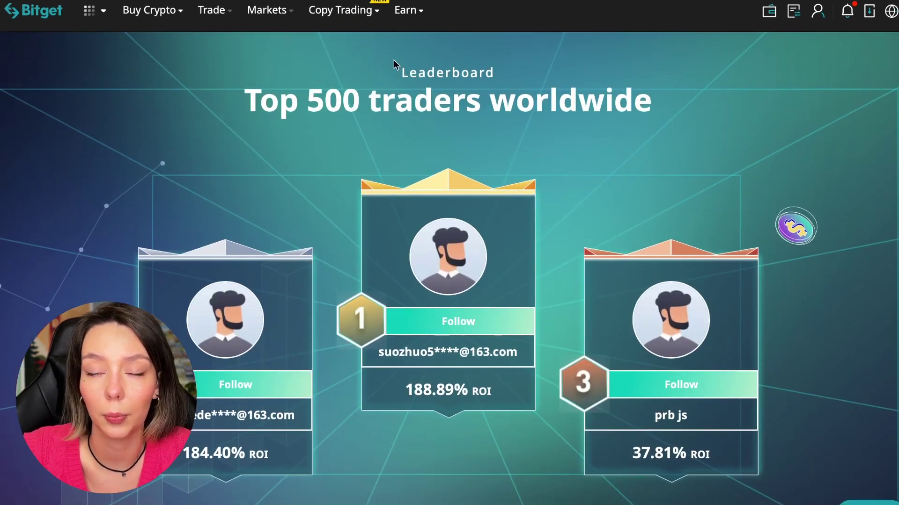
- Open Futures Copy Trading top traders, glance at Spot traders, and return to Futures
left_click(361, 56)
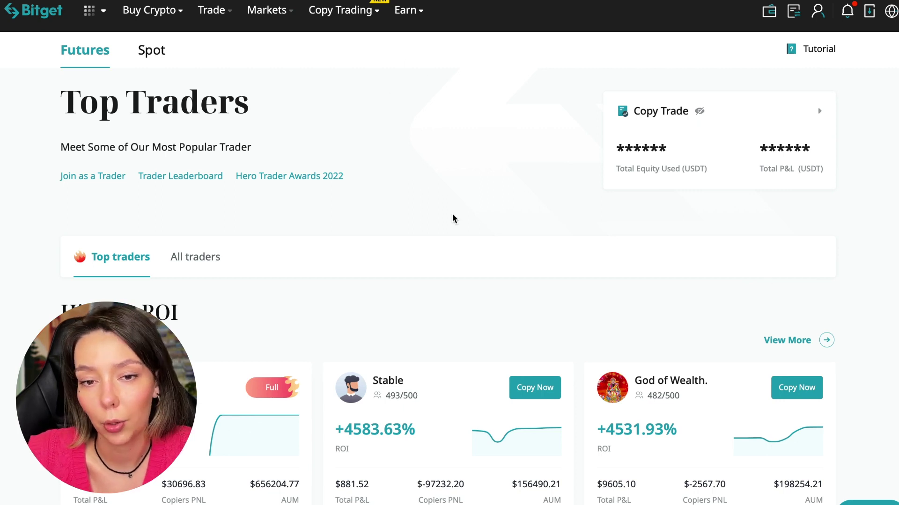
left_click(151, 57)
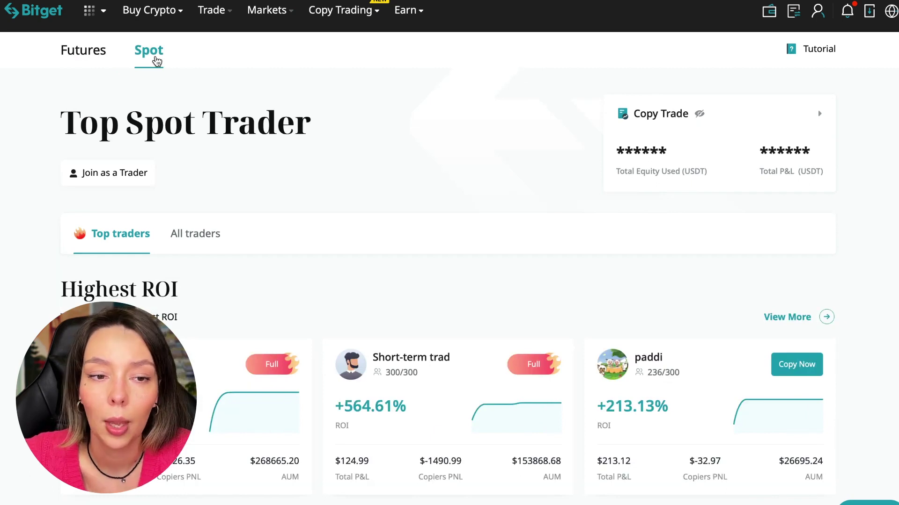
left_click(63, 56)
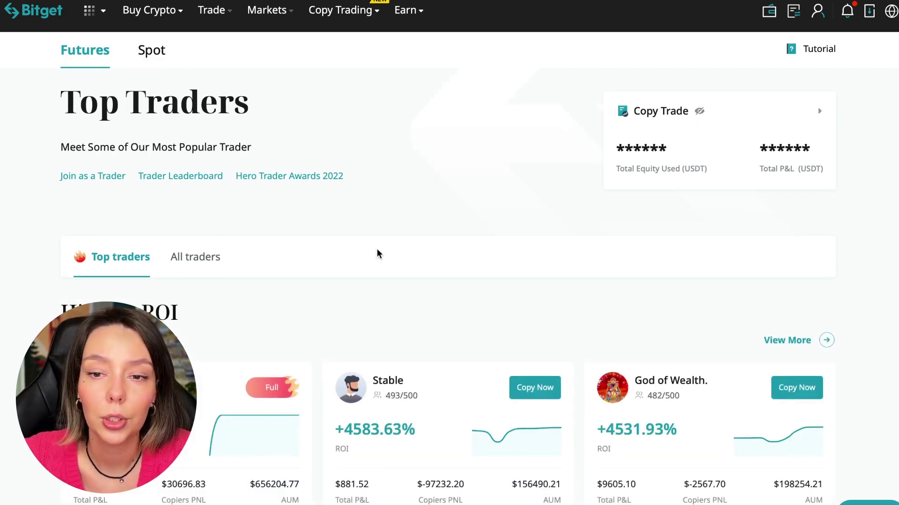
scroll(376, 253, "down", 3)
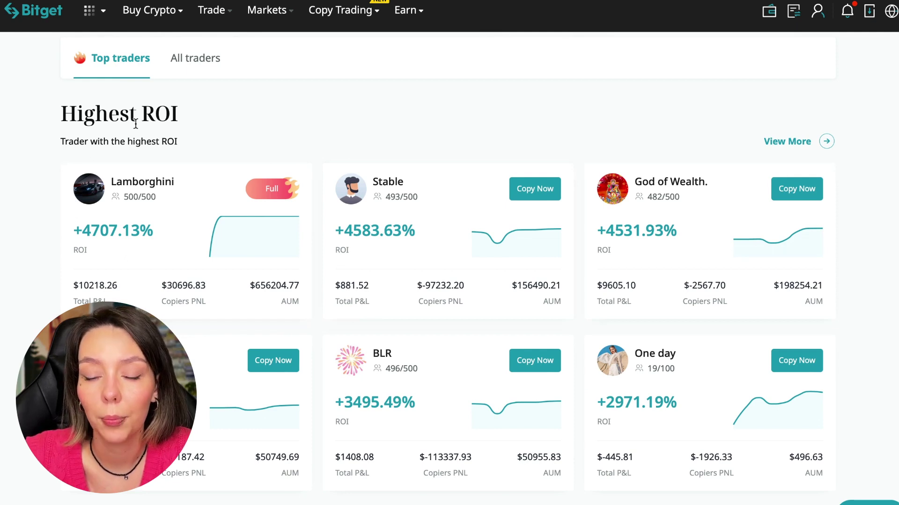
- Browse the Highest ROI futures trader cards with ROI, P&L and AUM
left_click_drag(176, 115, 57, 114)
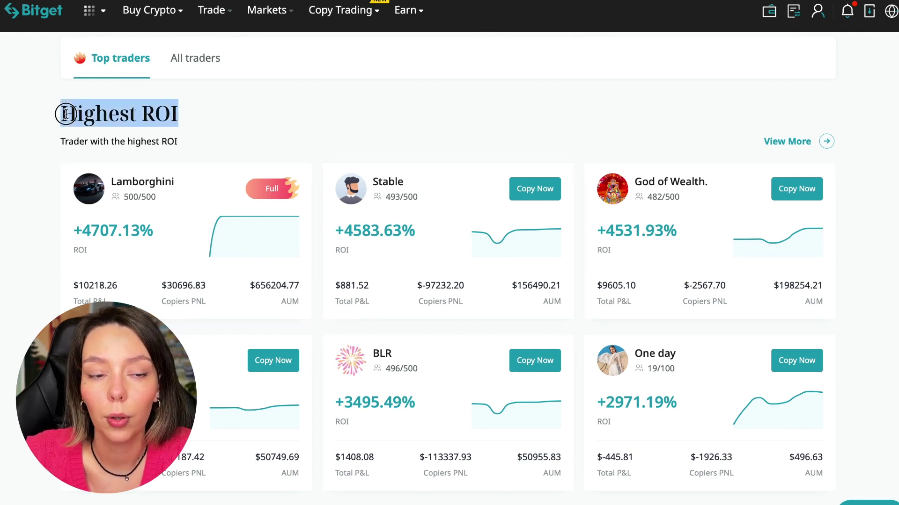
left_click(194, 132)
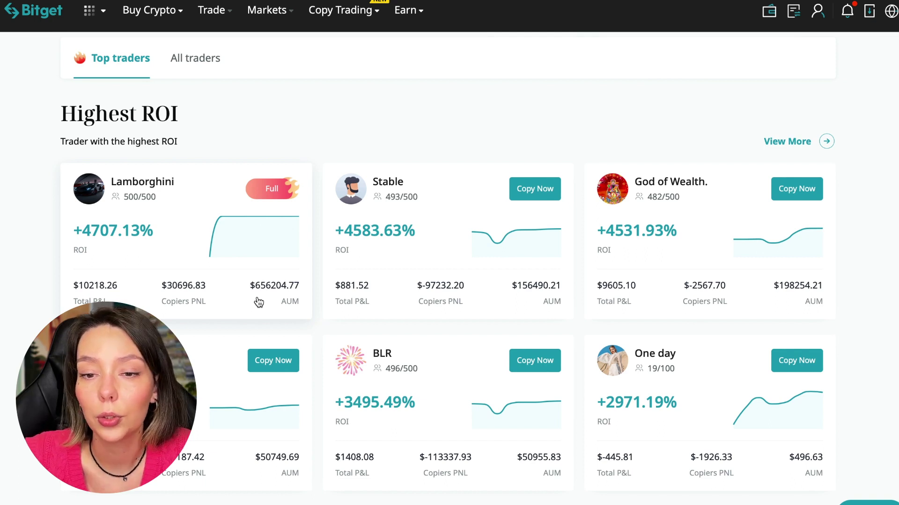
scroll(258, 301, "down", 5)
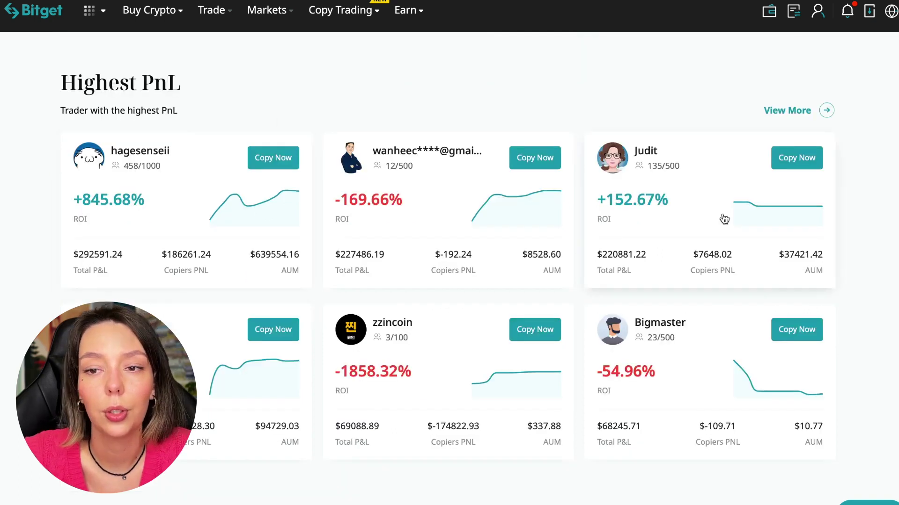
scroll(602, 337, "down", 4)
scroll(239, 263, "down", 1)
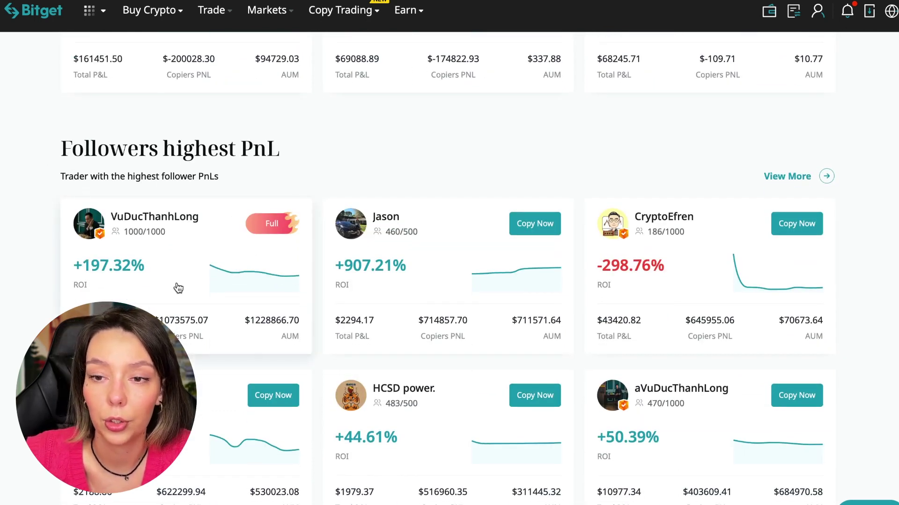
scroll(176, 286, "down", 1)
- Open the full Followers-highest-PnL list, dismiss the tutorial, and sort by Copiers PNL both ways
left_click(797, 102)
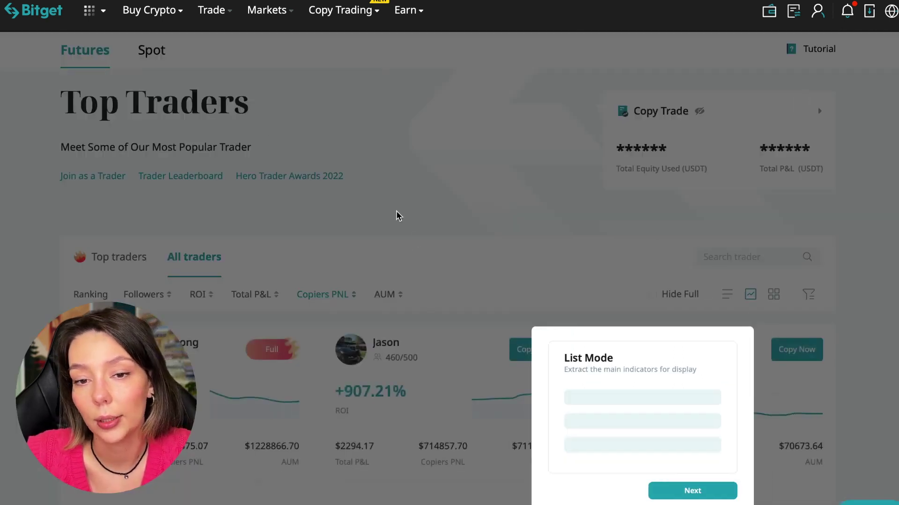
left_click(698, 491)
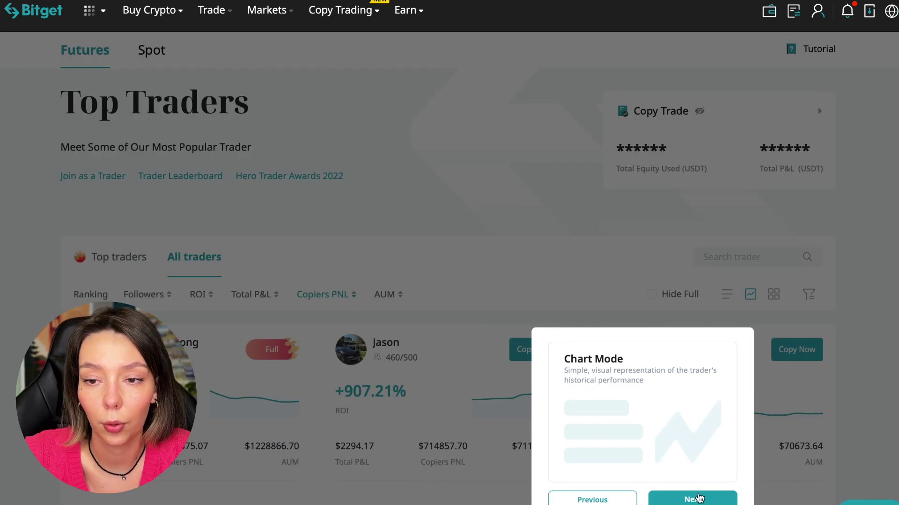
left_click(693, 500)
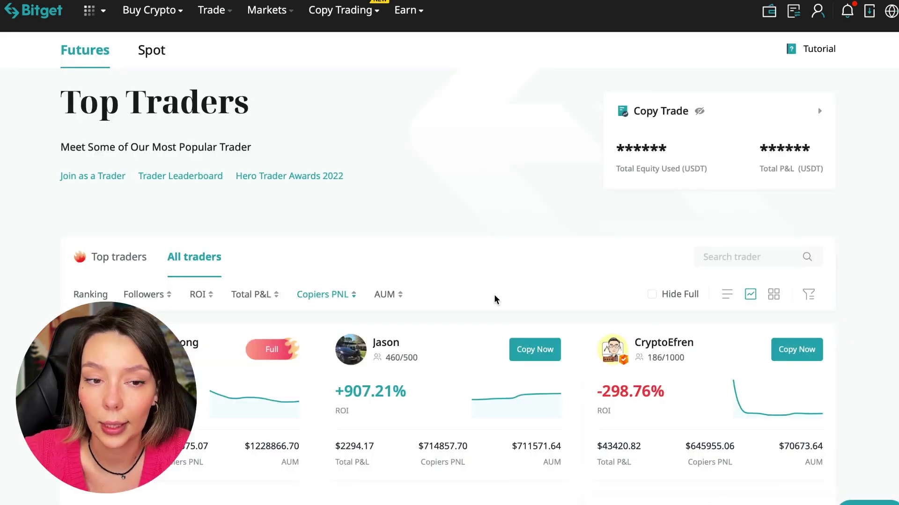
scroll(496, 298, "down", 2)
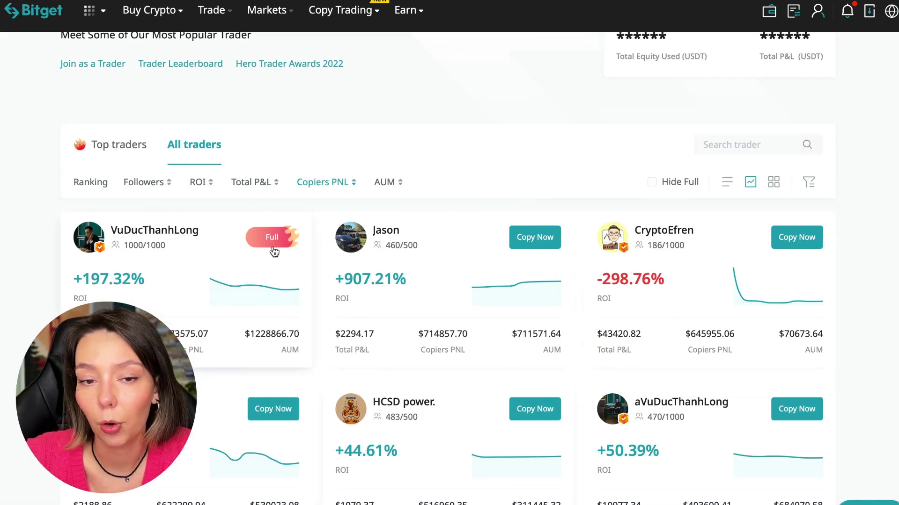
scroll(393, 133, "down", 1)
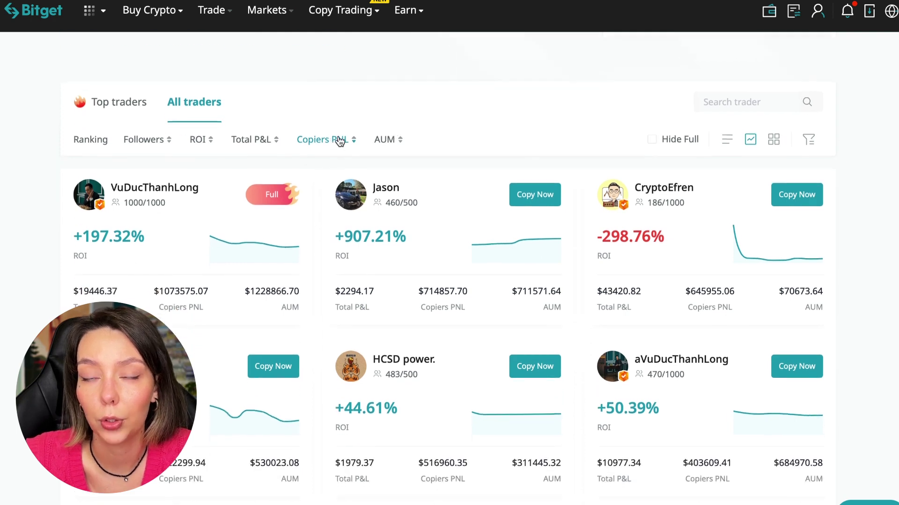
scroll(396, 105, "down", 1)
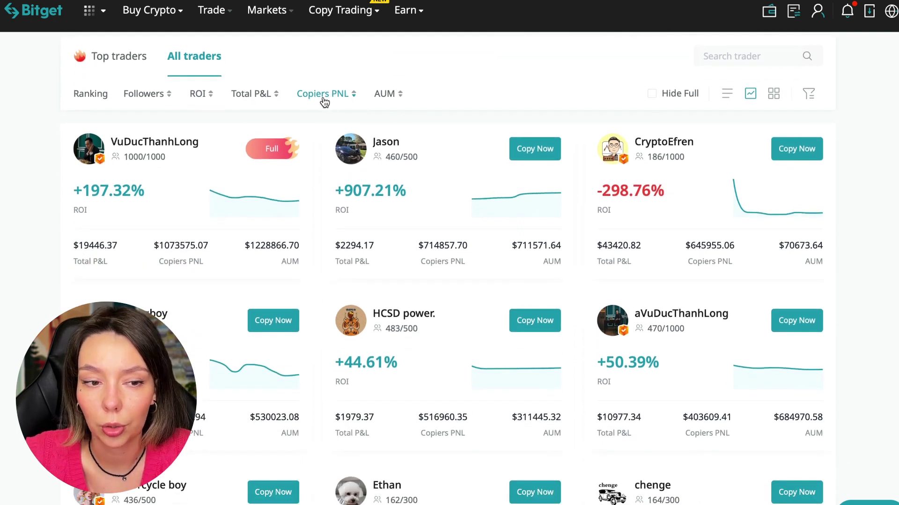
left_click(325, 95)
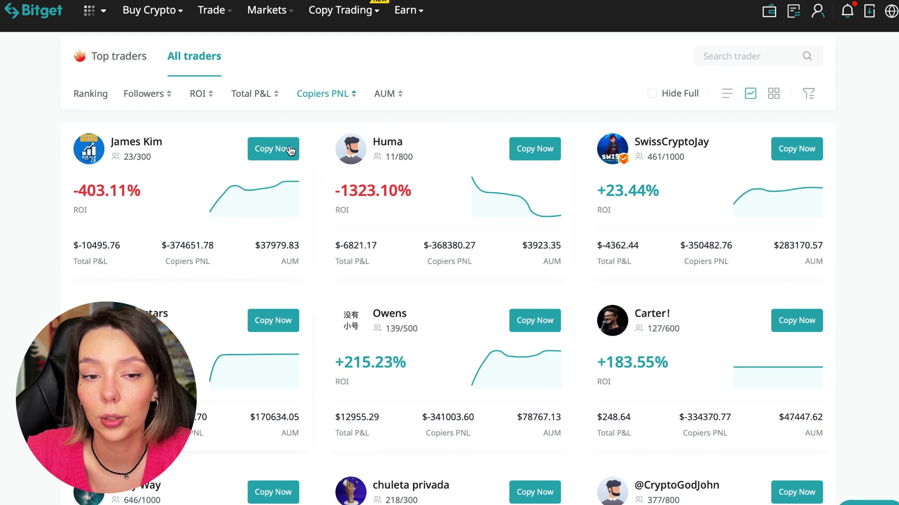
left_click(334, 98)
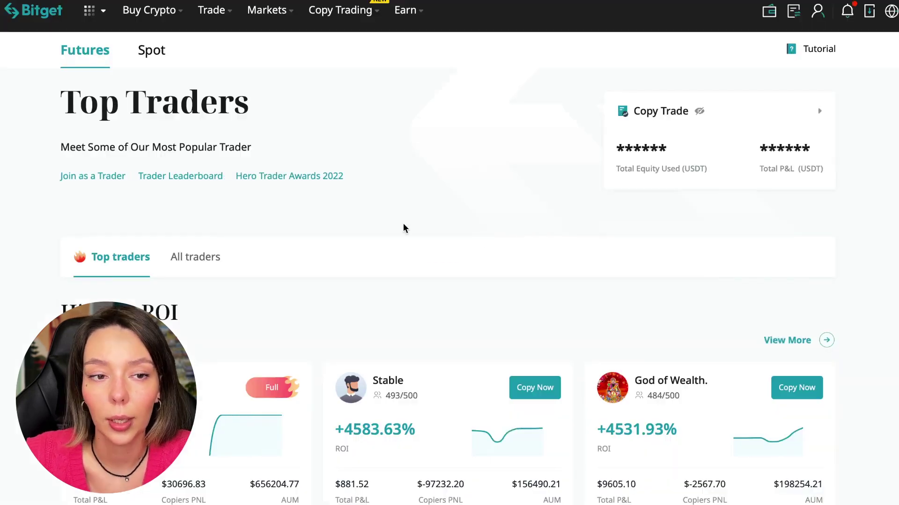
scroll(429, 230, "down", 2)
- Open the All traders list and sort it by follower count both ways
left_click(195, 159)
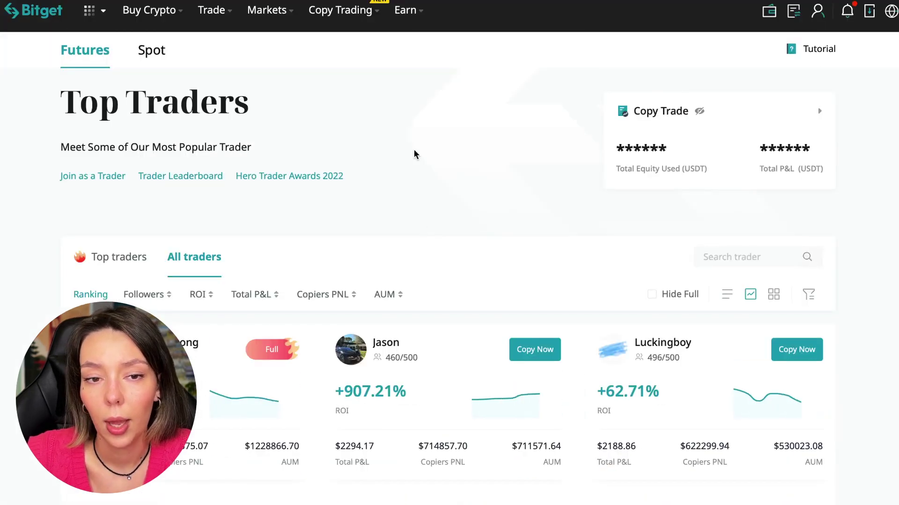
scroll(414, 154, "down", 1)
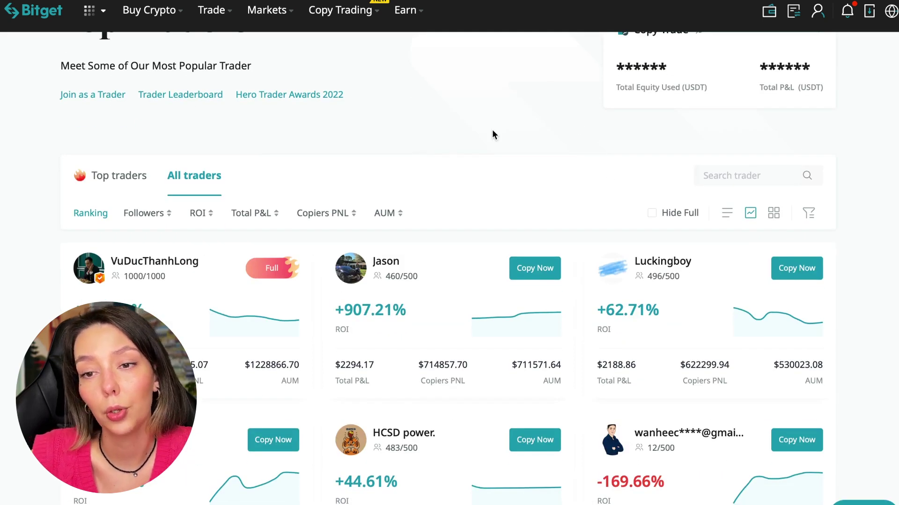
left_click(150, 217)
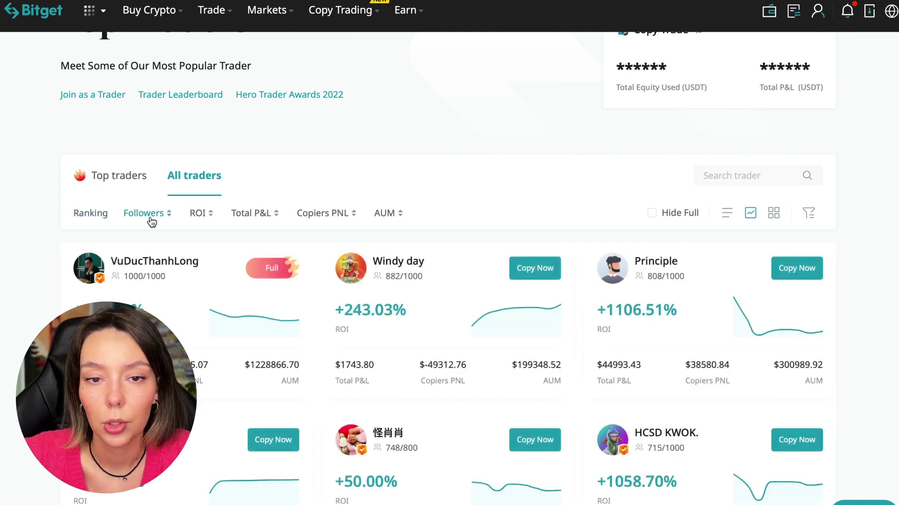
left_click(150, 218)
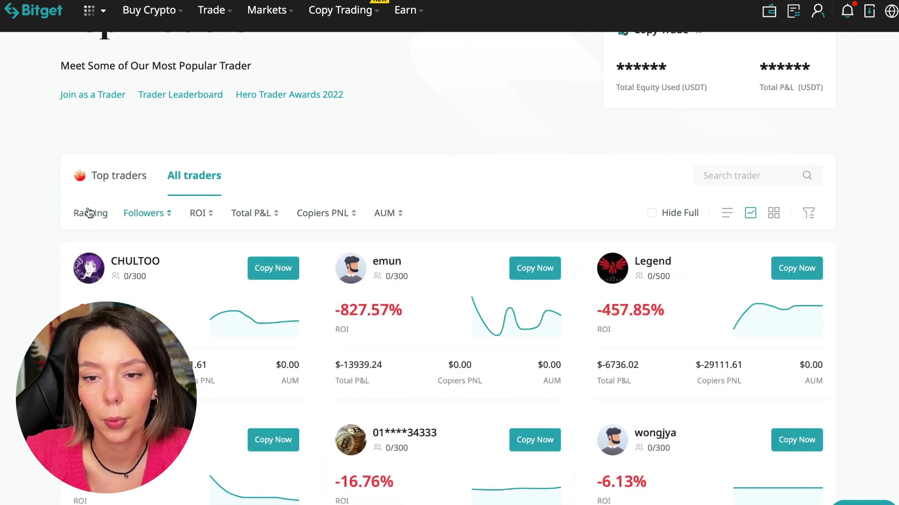
- Reset to the default ranking, then sort by ROI ascending, lowest first
left_click(104, 212)
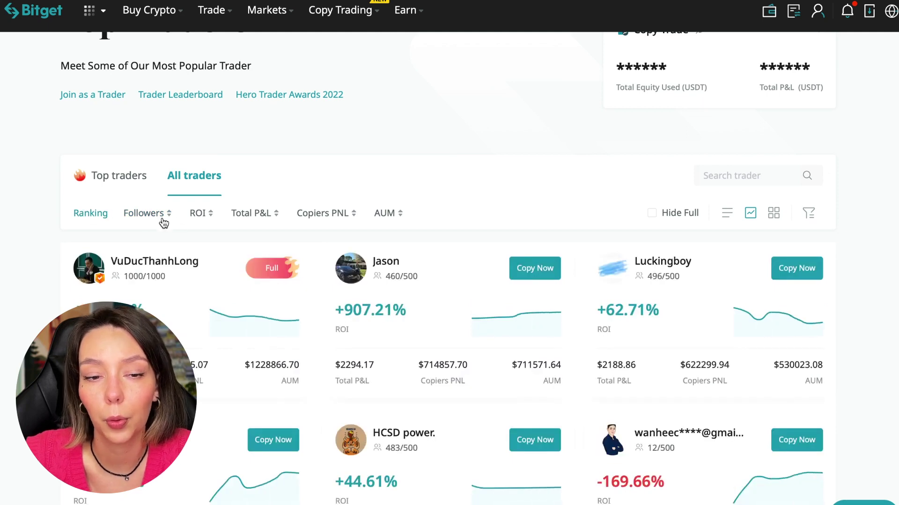
left_click(205, 220)
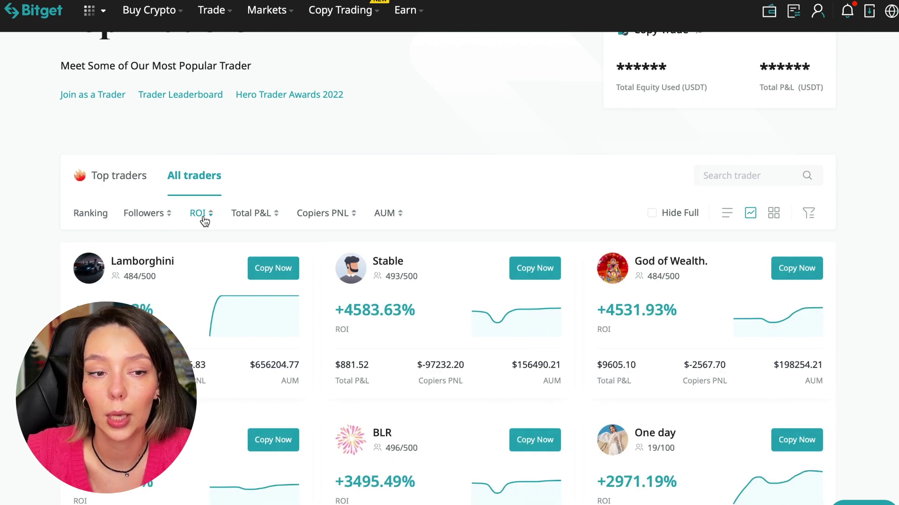
left_click(204, 220)
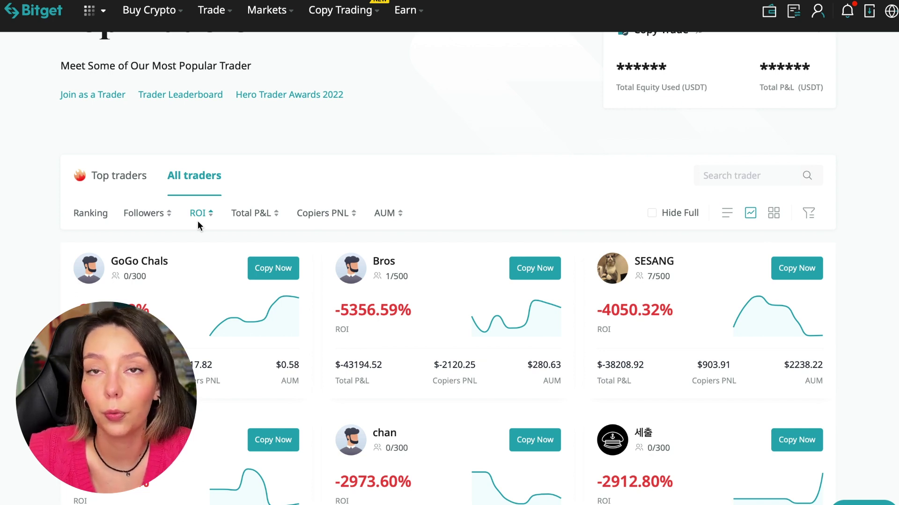
scroll(297, 215, "down", 1)
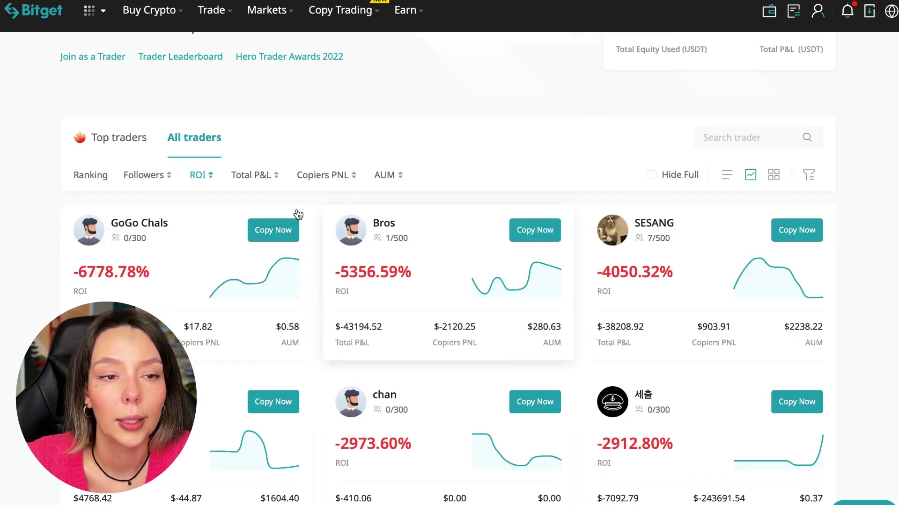
- Try Total P&L and Copiers PNL sorting, then sort by AUM, headed by motorcycle boy
left_click(249, 181)
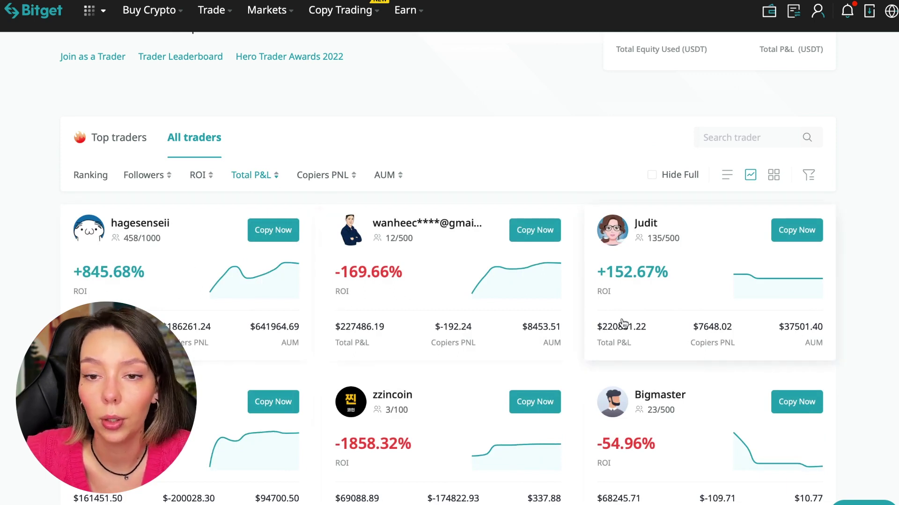
scroll(620, 432, "down", 2)
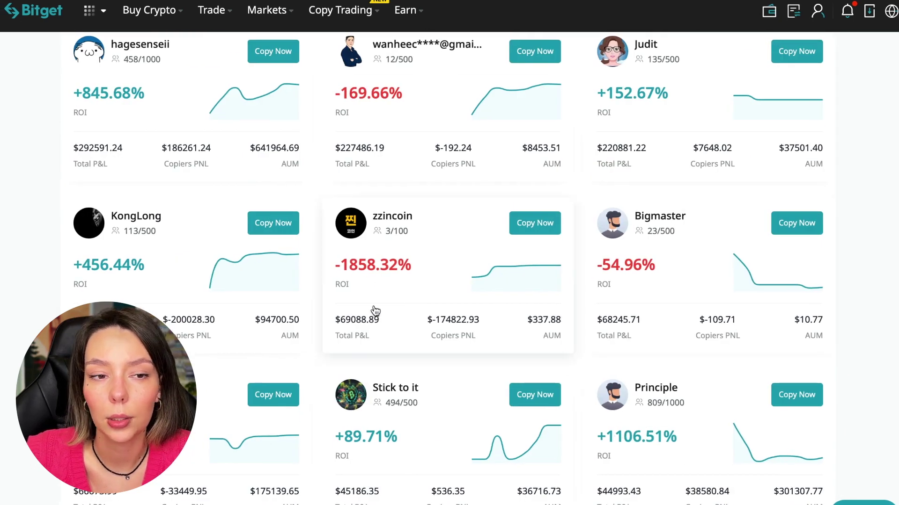
scroll(297, 344, "up", 3)
scroll(297, 344, "down", 1)
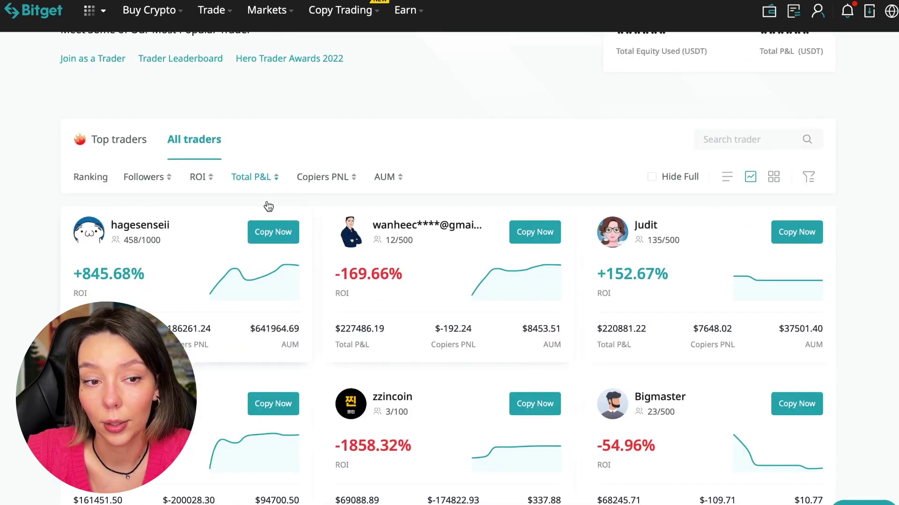
left_click(331, 179)
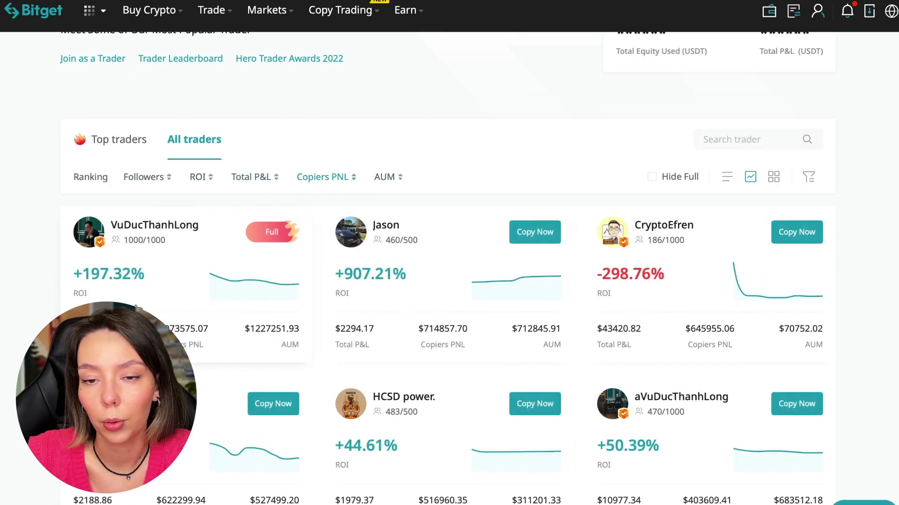
left_click(389, 180)
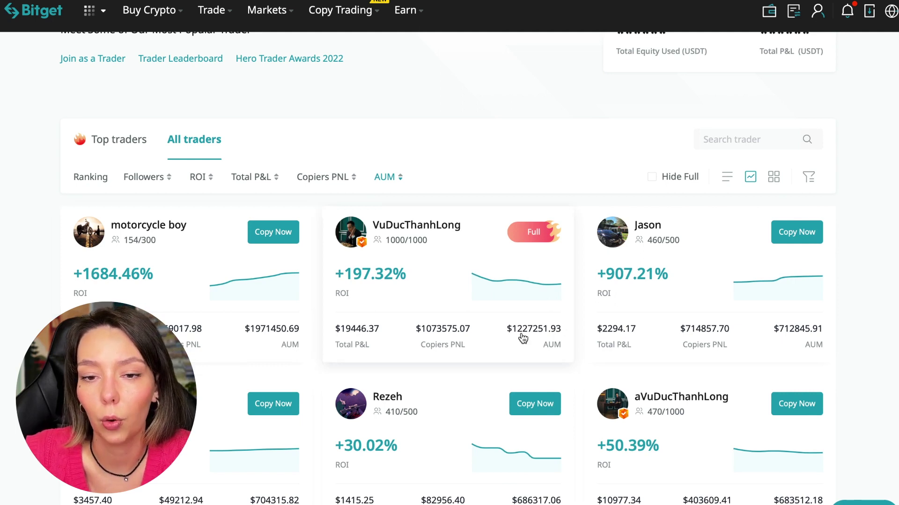
scroll(671, 366, "down", 2)
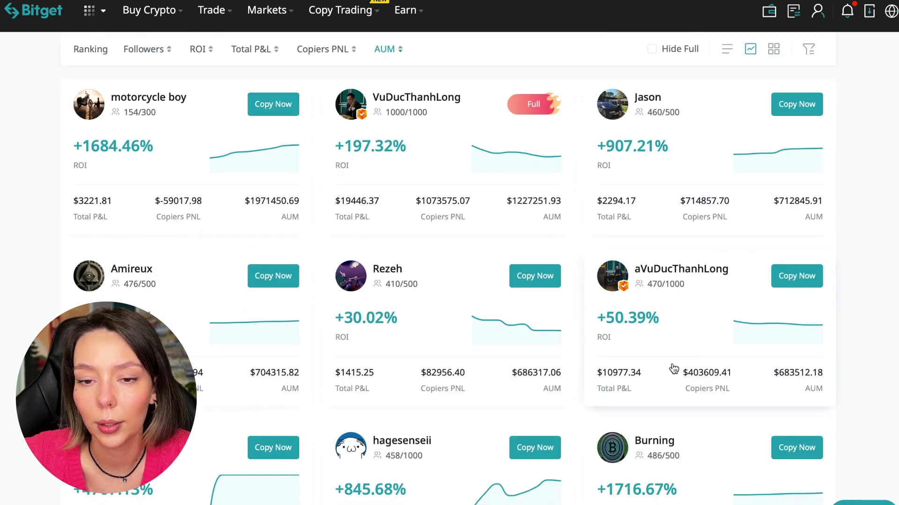
scroll(673, 369, "down", 2)
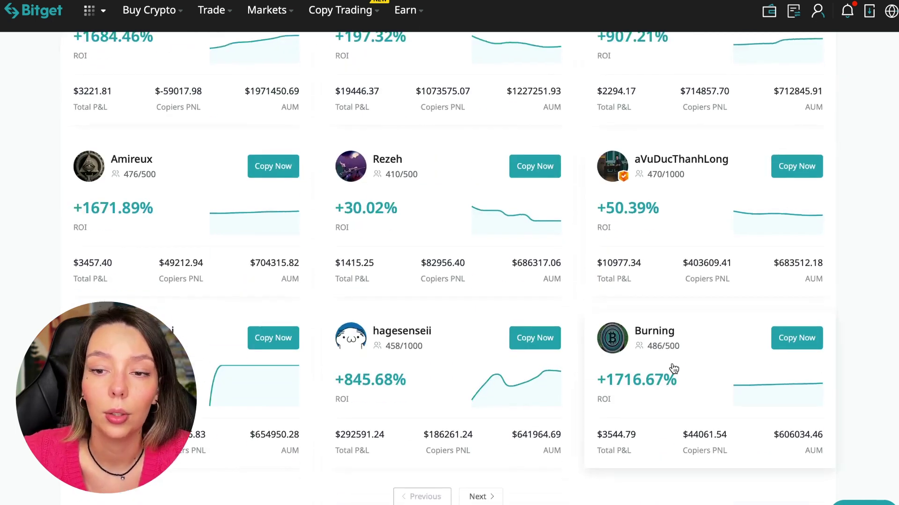
scroll(672, 369, "down", 2)
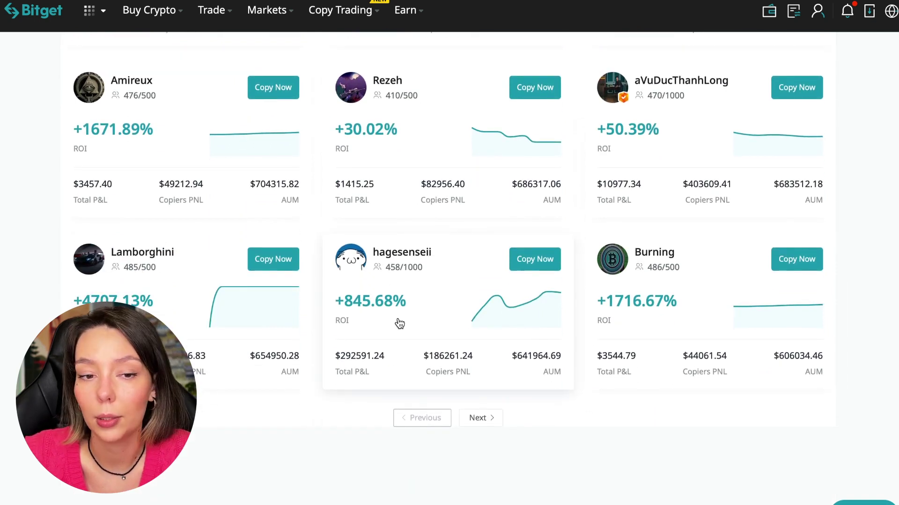
scroll(398, 323, "up", 2)
scroll(398, 323, "up", 3)
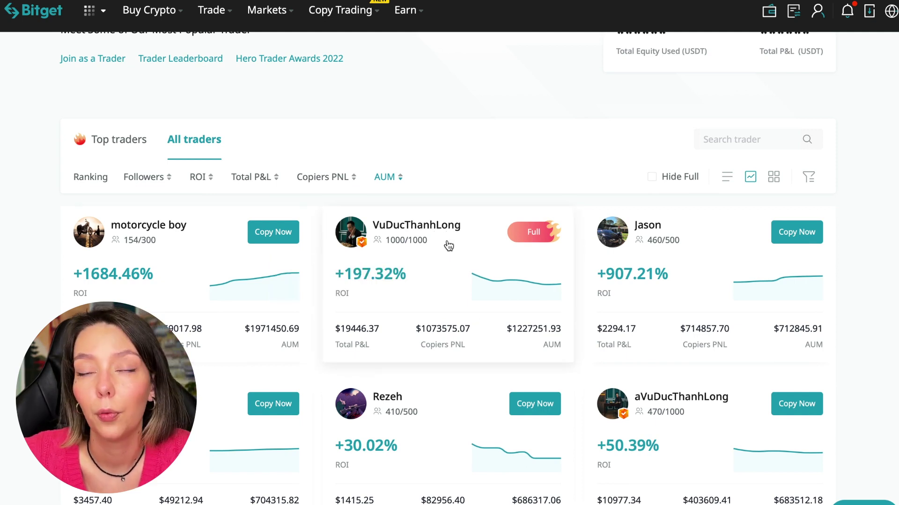
left_click(441, 232)
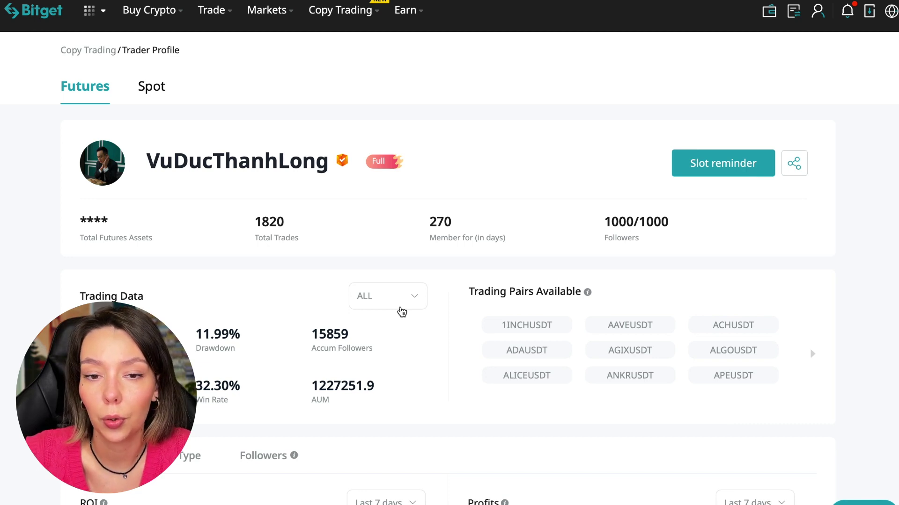
left_click(724, 176)
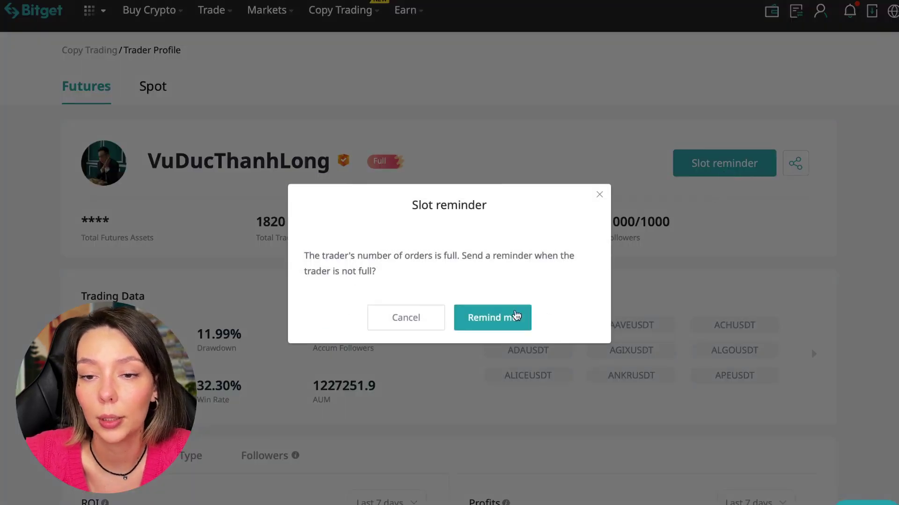
left_click(507, 317)
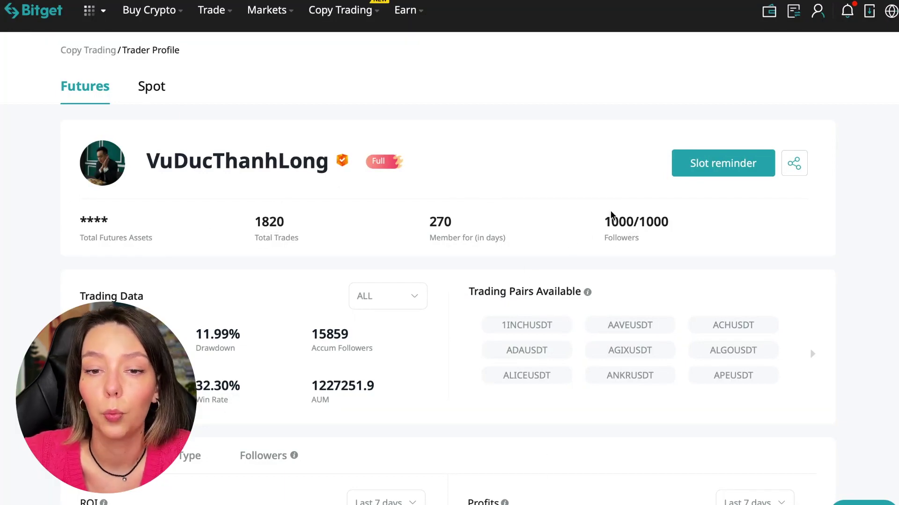
left_click_drag(602, 220, 713, 245)
left_click(713, 245)
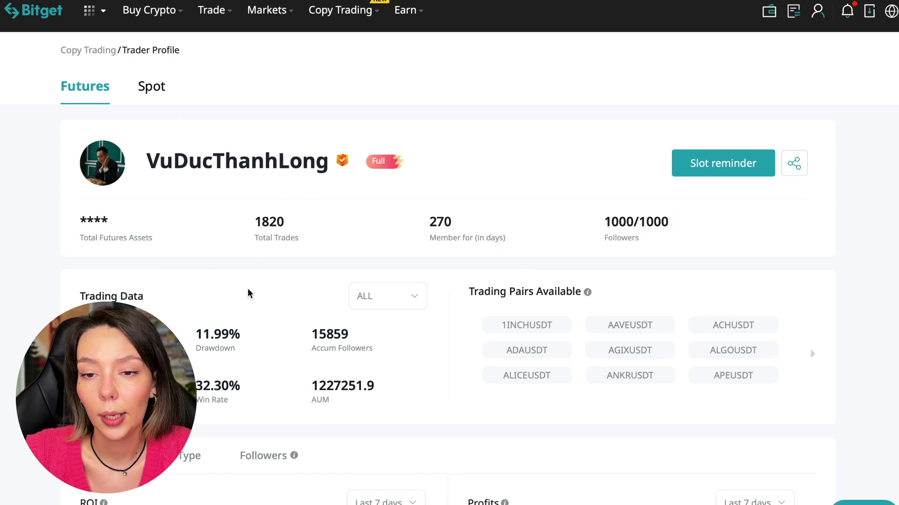
left_click_drag(291, 220, 251, 223)
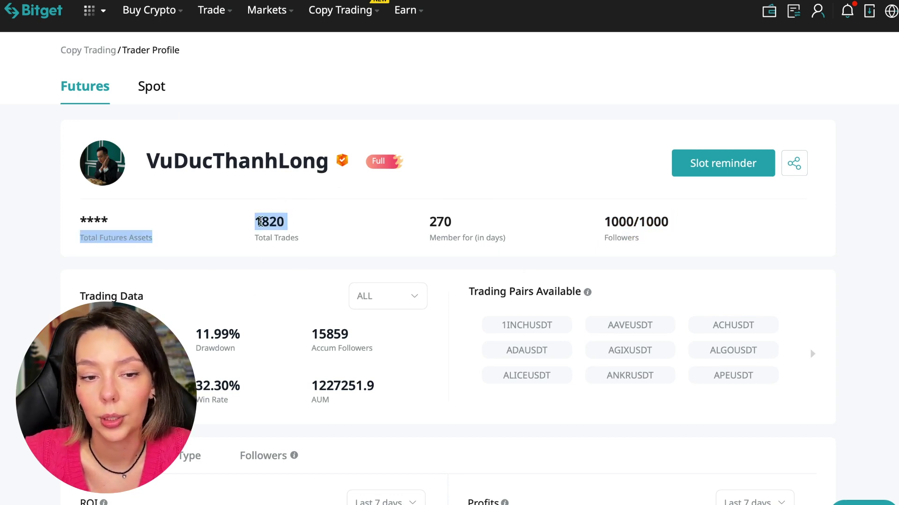
left_click(318, 228)
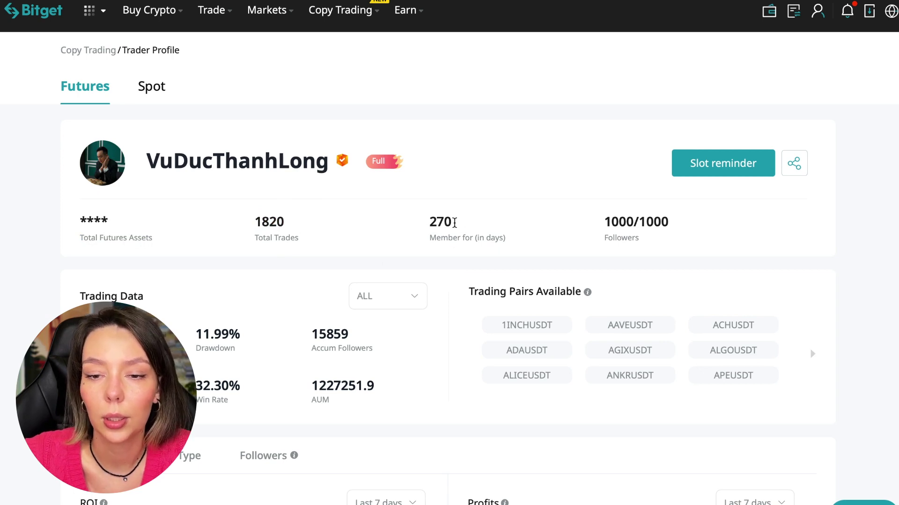
scroll(316, 291, "down", 2)
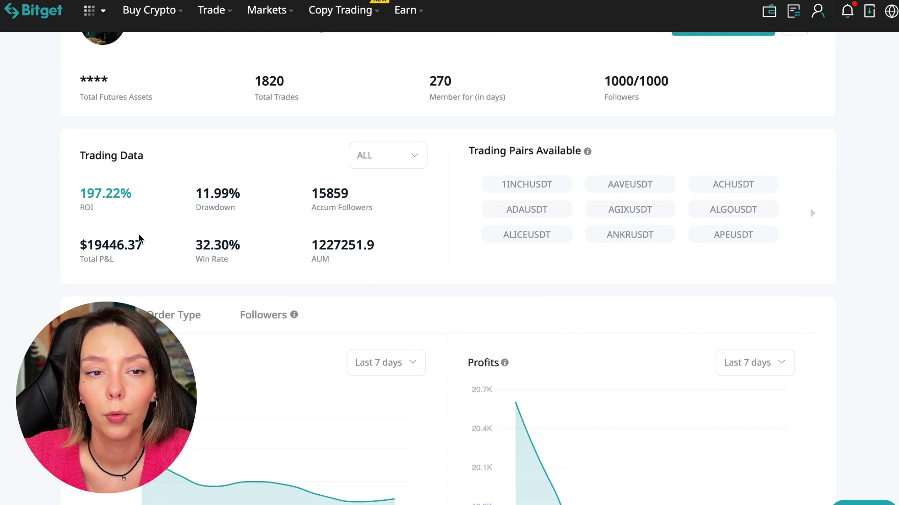
left_click_drag(195, 193, 235, 195)
left_click(247, 202)
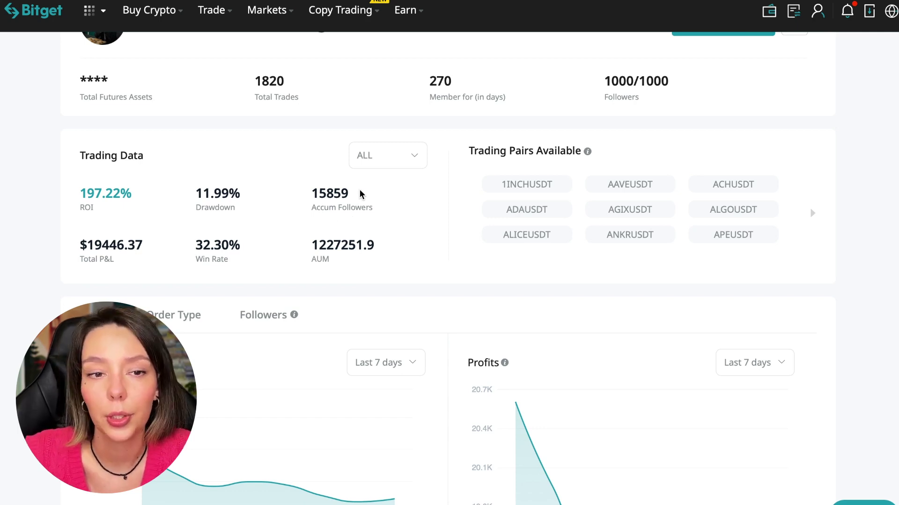
scroll(359, 191, "up", 2)
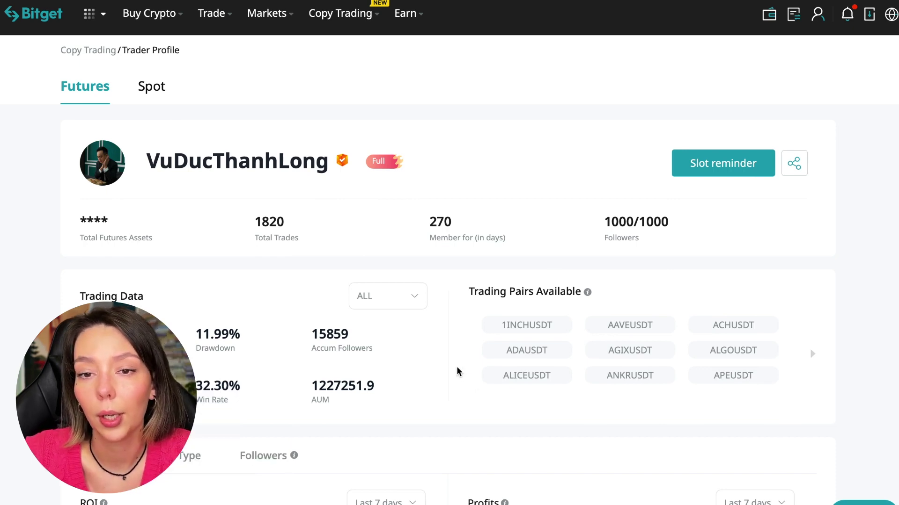
scroll(457, 367, "down", 2)
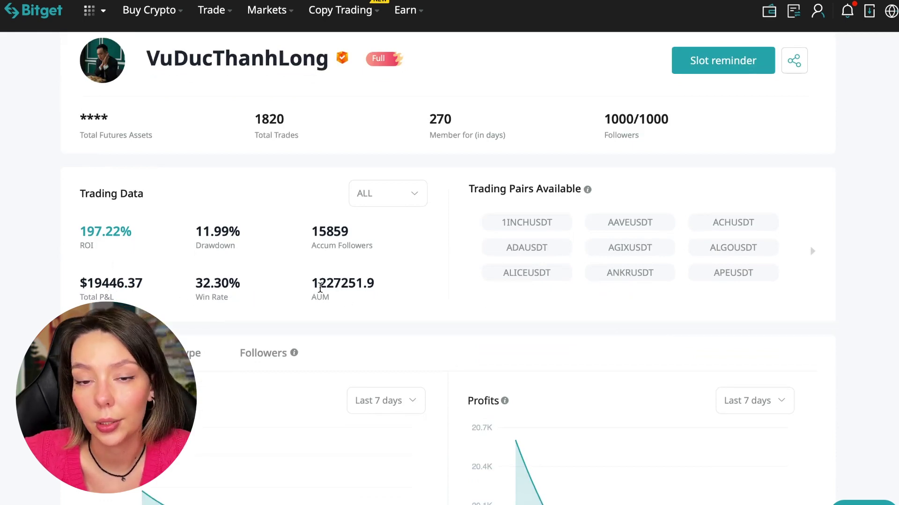
left_click_drag(320, 288, 342, 285)
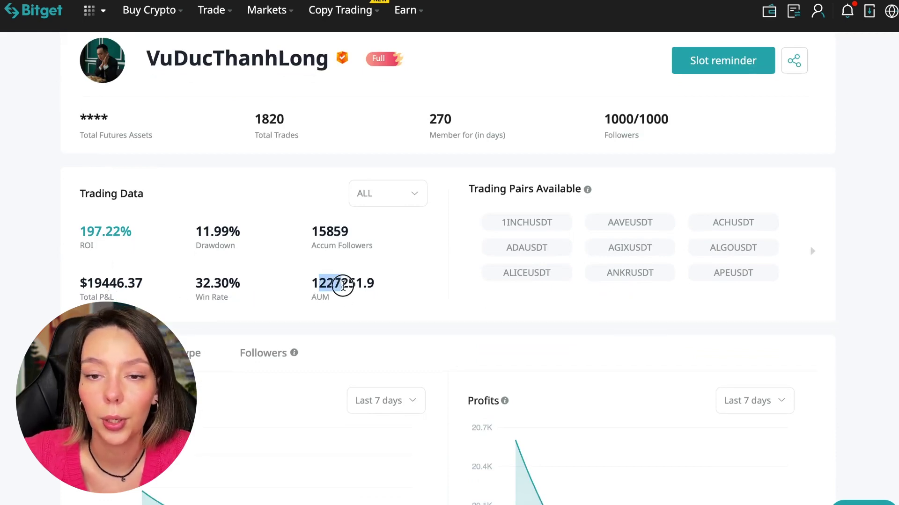
left_click(373, 298)
scroll(445, 323, "down", 3)
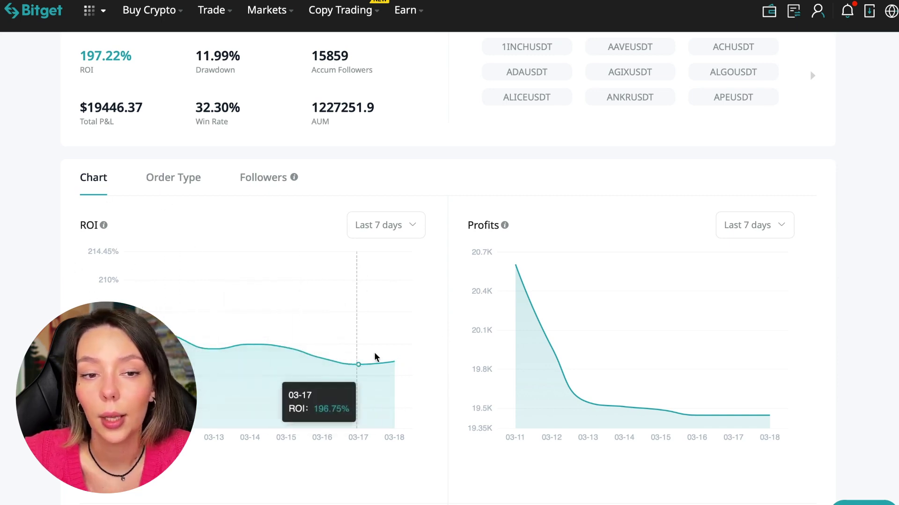
- Switch both the ROI and Profits chart periods to Last 1 month
left_click(397, 226)
left_click(397, 322)
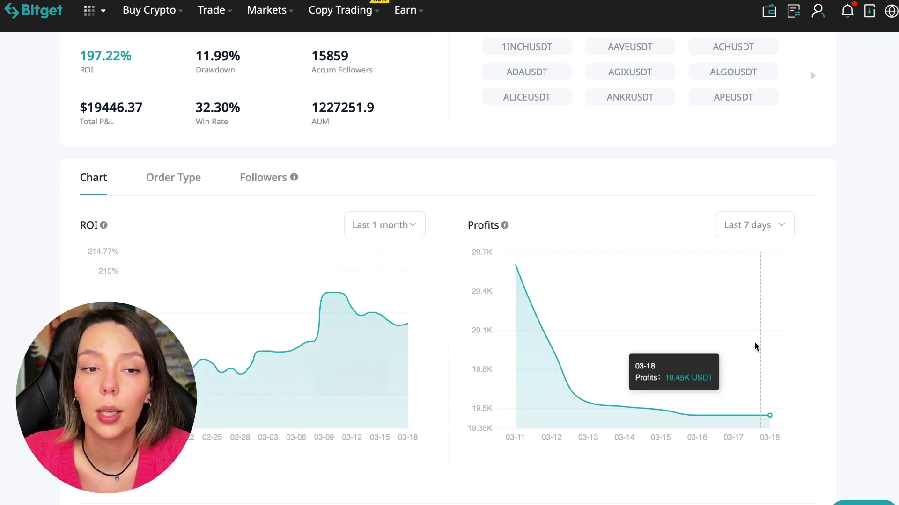
left_click(772, 228)
left_click(758, 322)
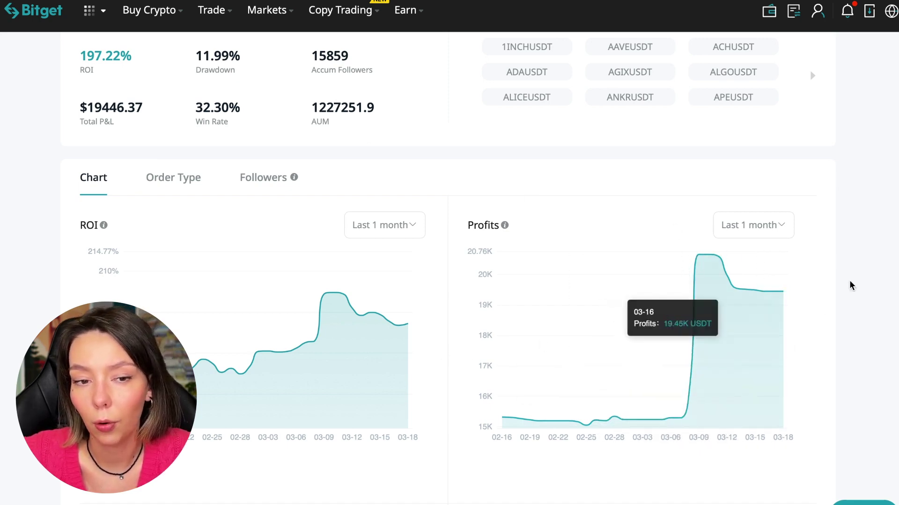
scroll(853, 345, "down", 5)
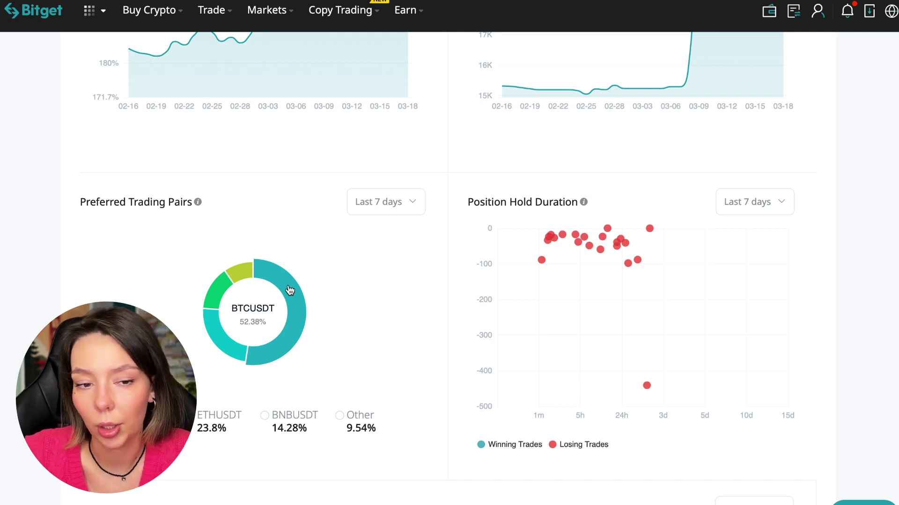
scroll(289, 291, "down", 5)
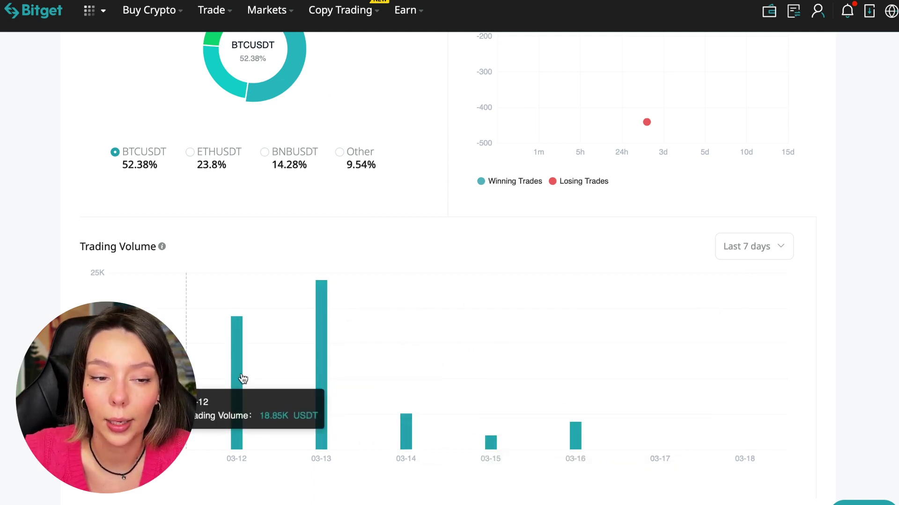
- Change the Trading Volume chart period from Last 7 days to Last 1 month
left_click(765, 250)
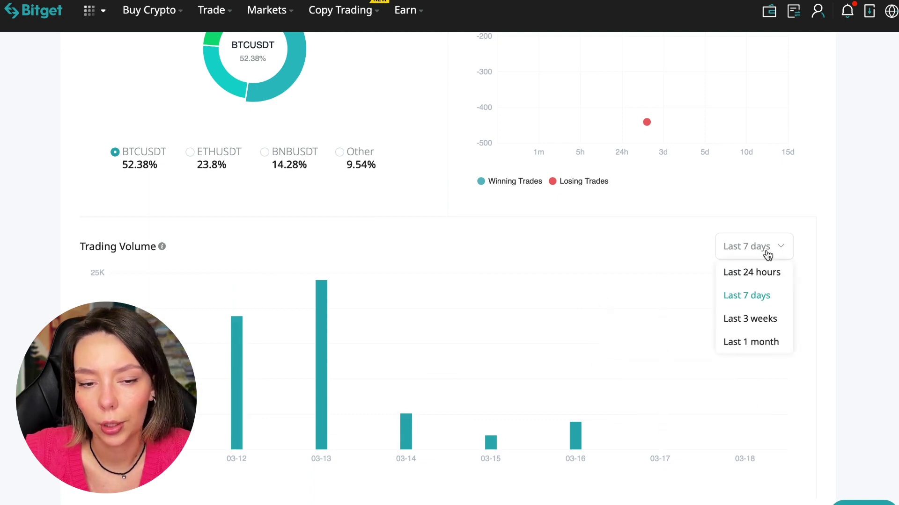
left_click(756, 341)
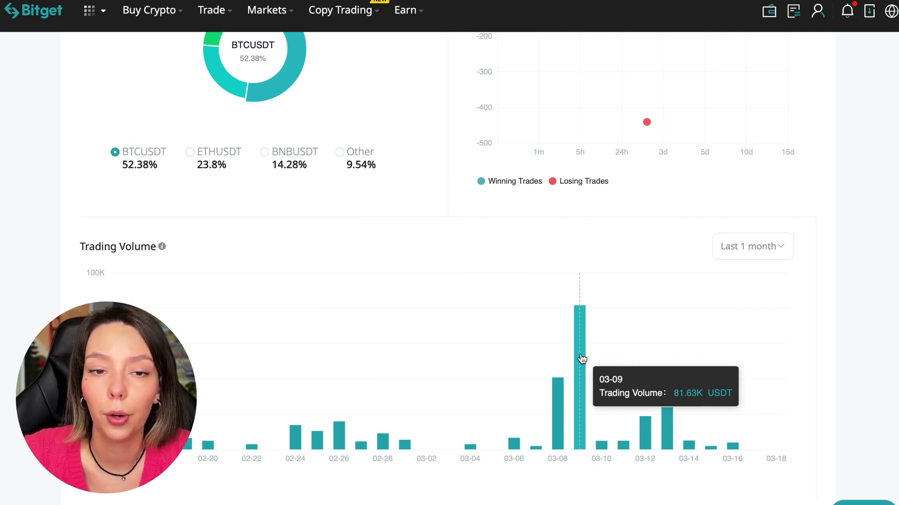
scroll(845, 289, "down", 2)
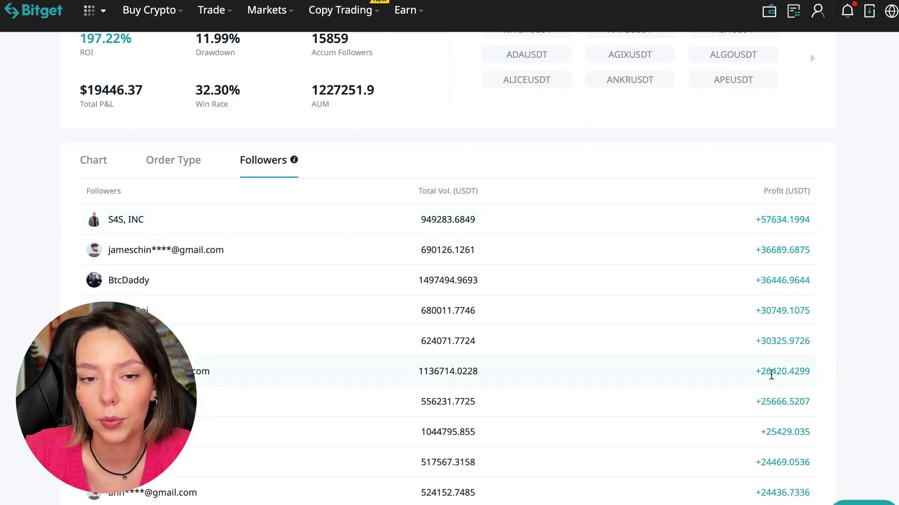
left_click_drag(770, 219, 765, 220)
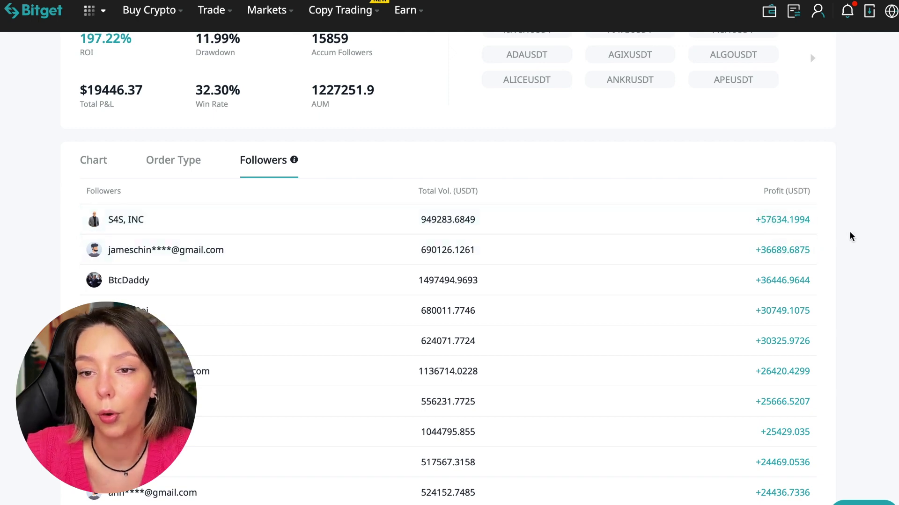
left_click_drag(763, 221, 778, 224)
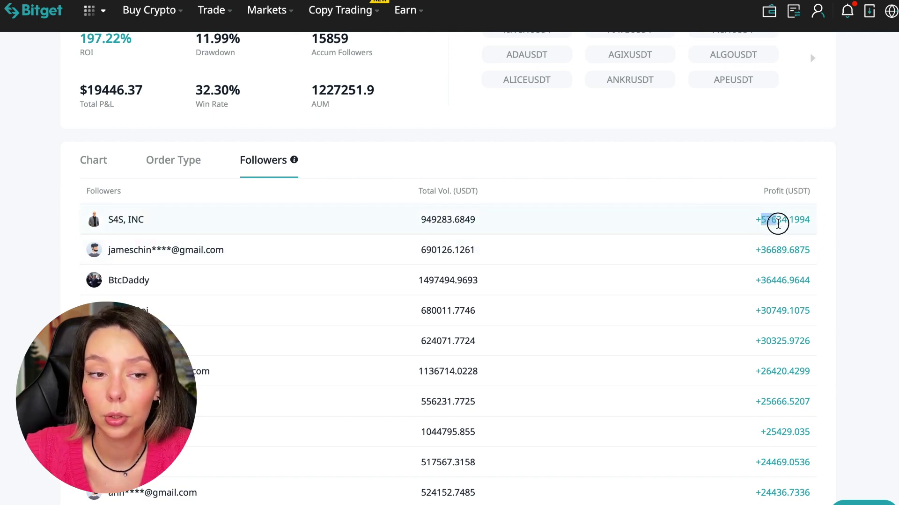
left_click(875, 231)
mouse_move(293, 159)
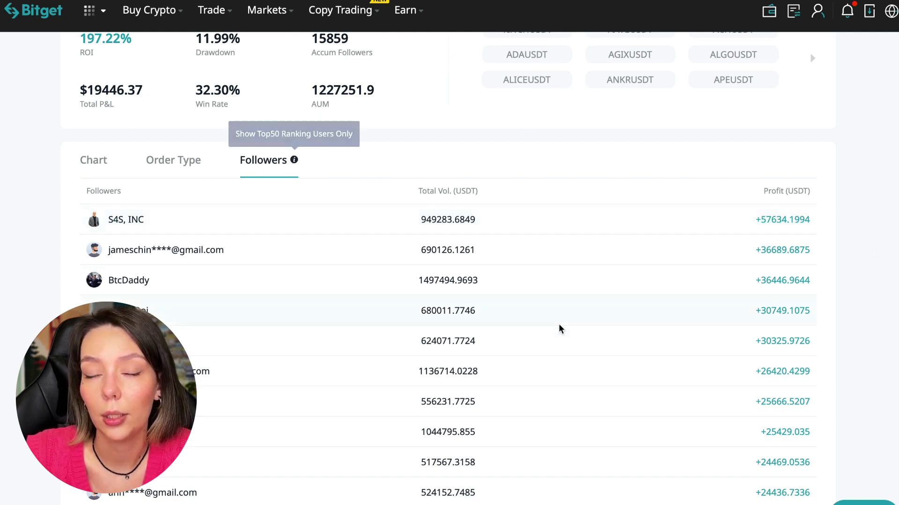
scroll(559, 329, "down", 2)
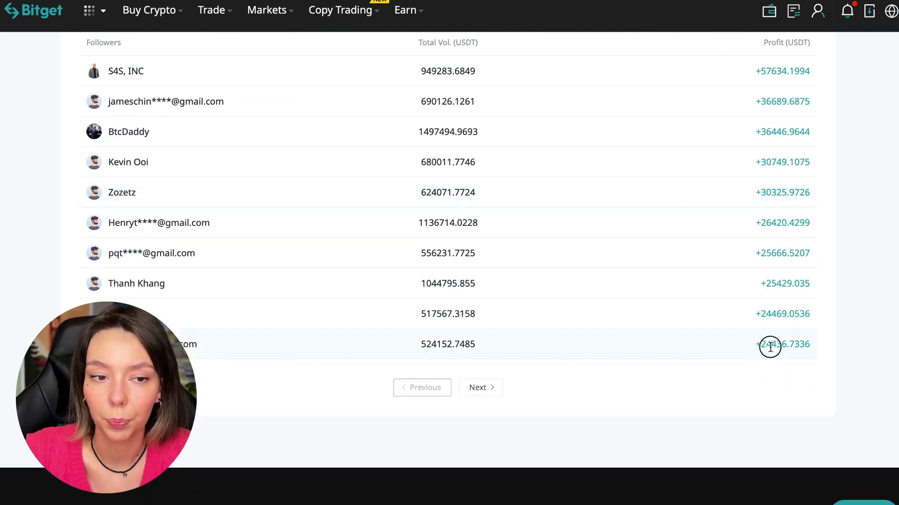
left_click_drag(770, 347, 853, 352)
left_click(849, 335)
scroll(614, 157, "up", 2)
scroll(615, 157, "up", 2)
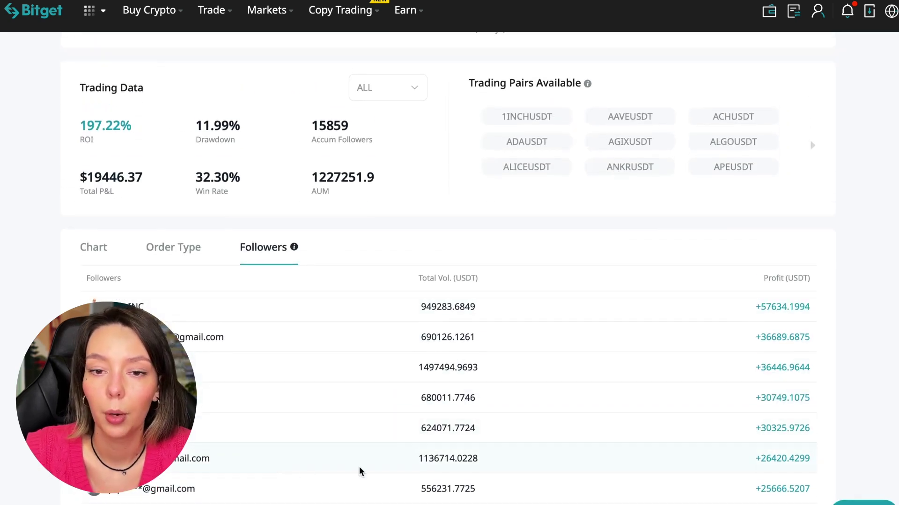
- Open the trader's History orders and page forward twice
left_click(173, 250)
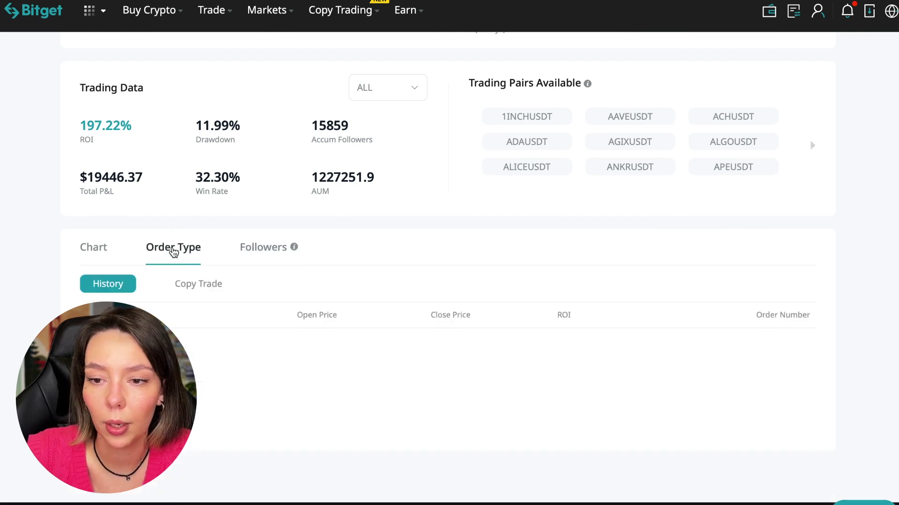
scroll(586, 259, "down", 2)
scroll(247, 149, "down", 1)
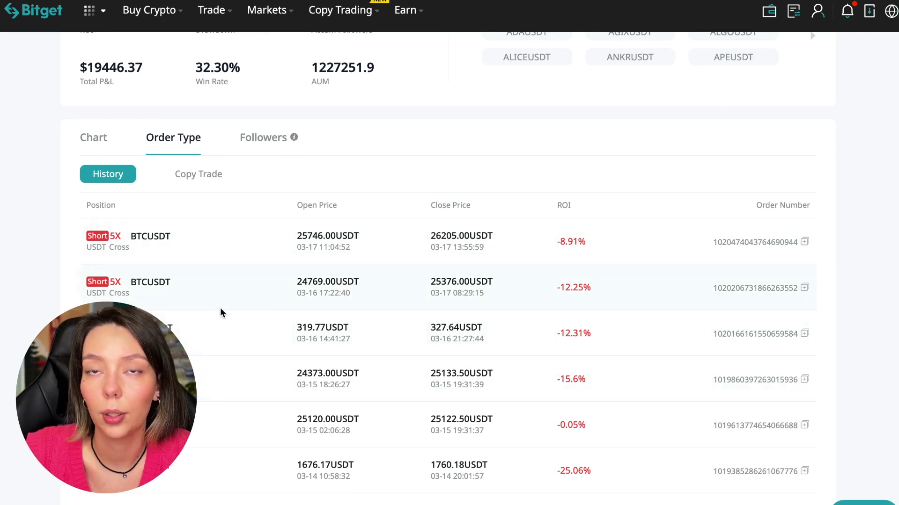
scroll(244, 321, "down", 2)
scroll(245, 325, "down", 5)
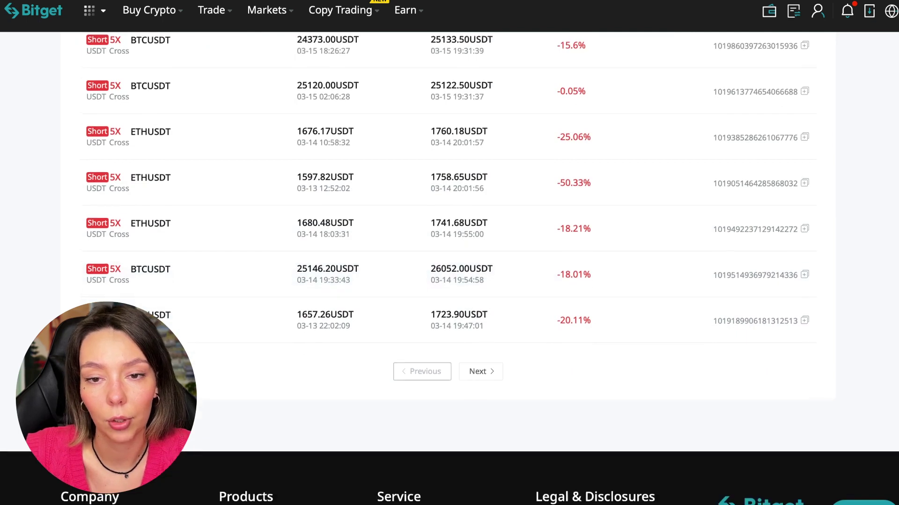
left_click(484, 372)
scroll(328, 292, "up", 2)
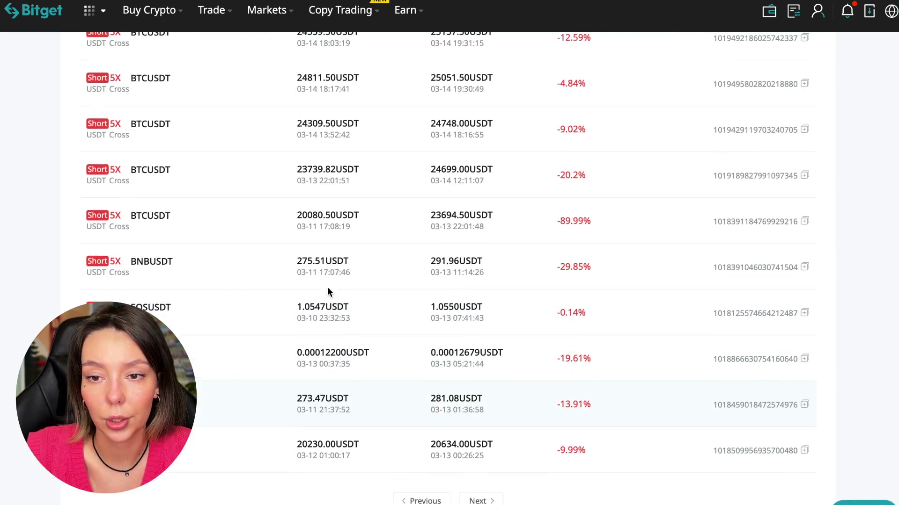
scroll(328, 292, "up", 3)
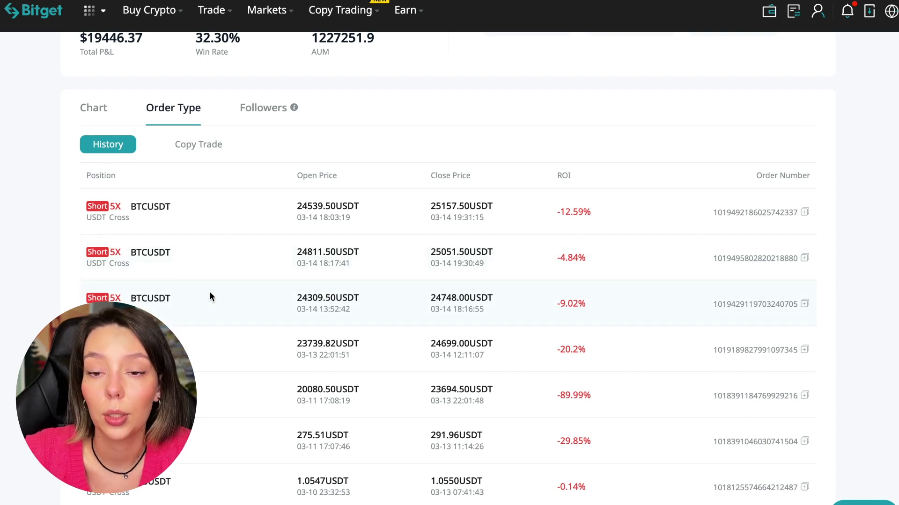
scroll(209, 297, "down", 4)
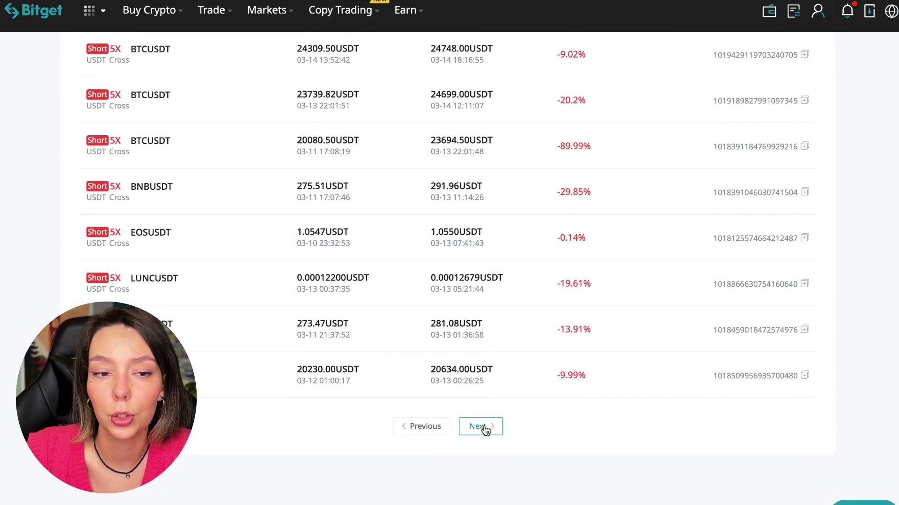
left_click(483, 427)
scroll(285, 266, "up", 2)
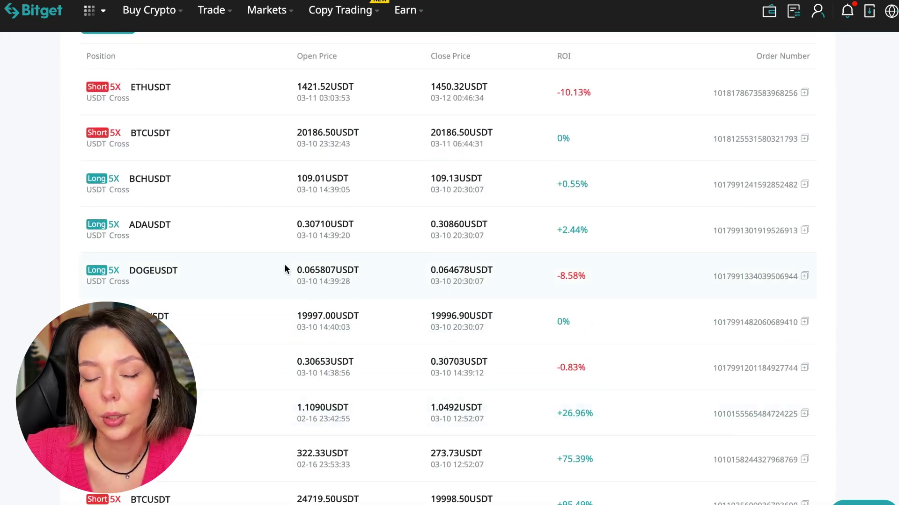
scroll(285, 269, "up", 3)
scroll(285, 270, "down", 3)
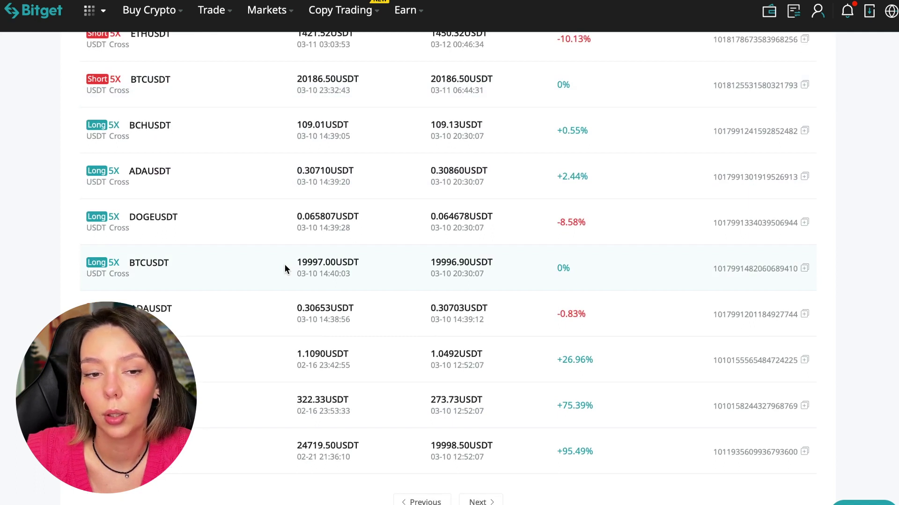
scroll(655, 366, "down", 2)
- Highlight the +95.49% ROI figure, then clear the selection
left_click_drag(596, 344, 548, 337)
left_click(597, 345)
left_click(609, 347)
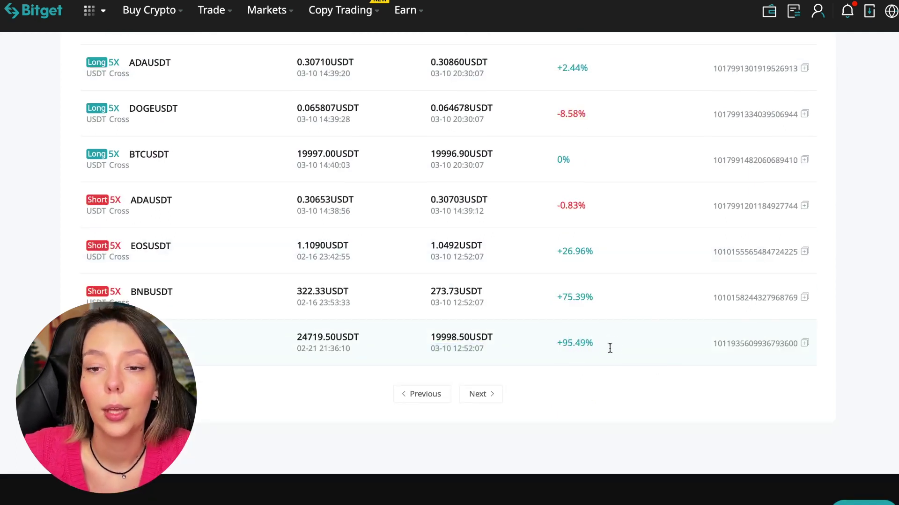
scroll(623, 304, "up", 6)
scroll(250, 260, "down", 2)
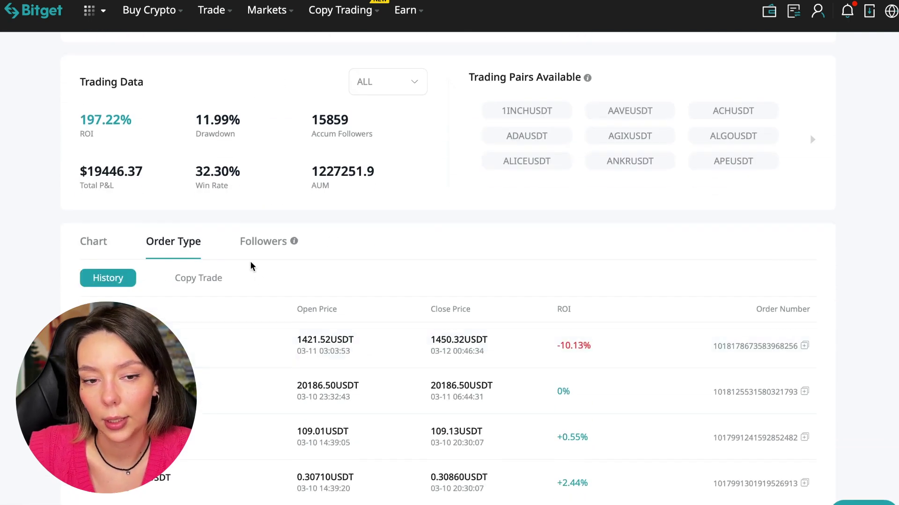
- Switch Order Type to Copy Trade to list the trader's open positions
left_click(199, 279)
scroll(408, 307, "down", 2)
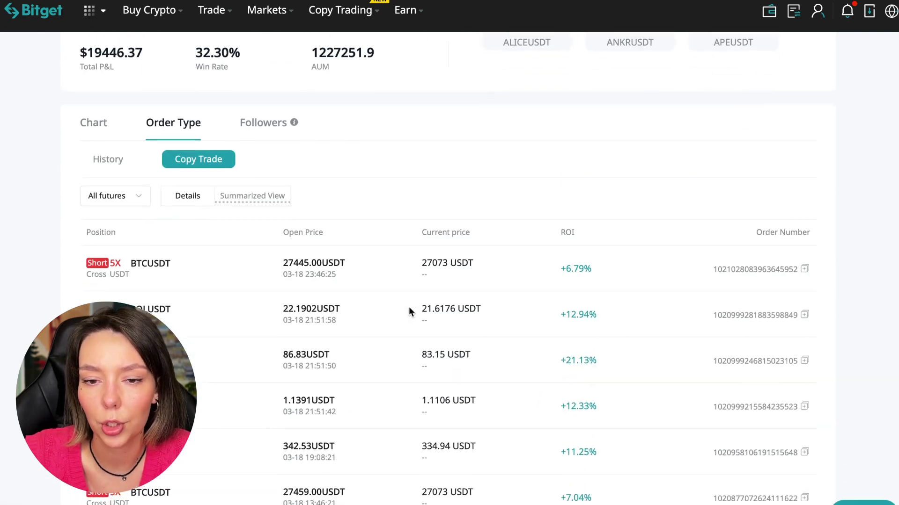
scroll(453, 378, "down", 1)
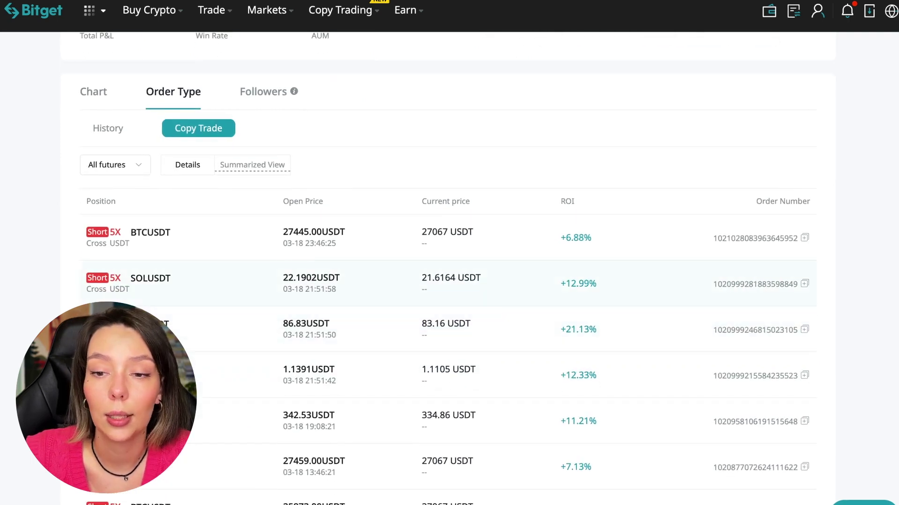
scroll(244, 383, "down", 5)
scroll(244, 383, "down", 2)
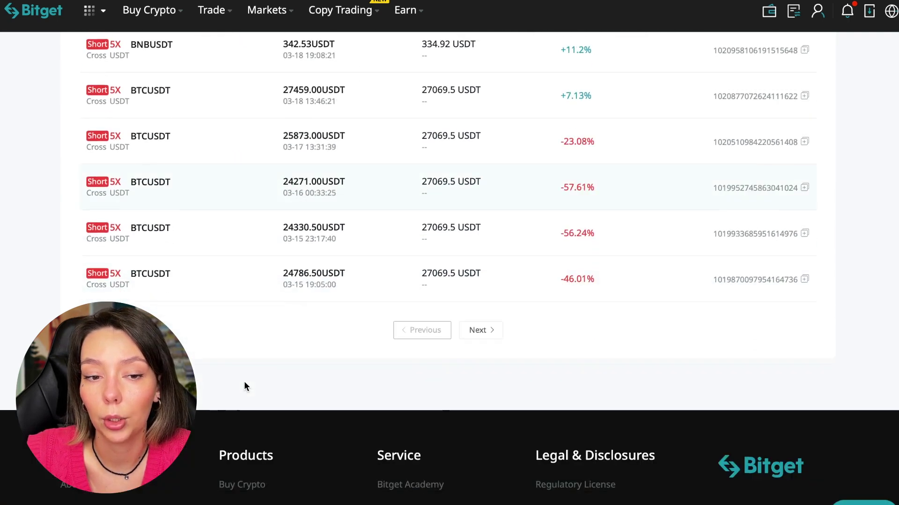
scroll(245, 382, "up", 3)
scroll(245, 382, "up", 3)
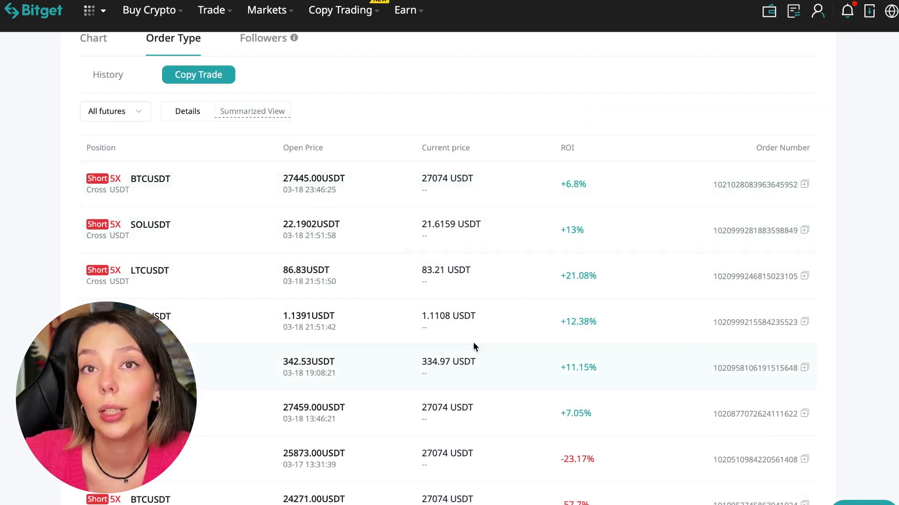
scroll(489, 336, "up", 3)
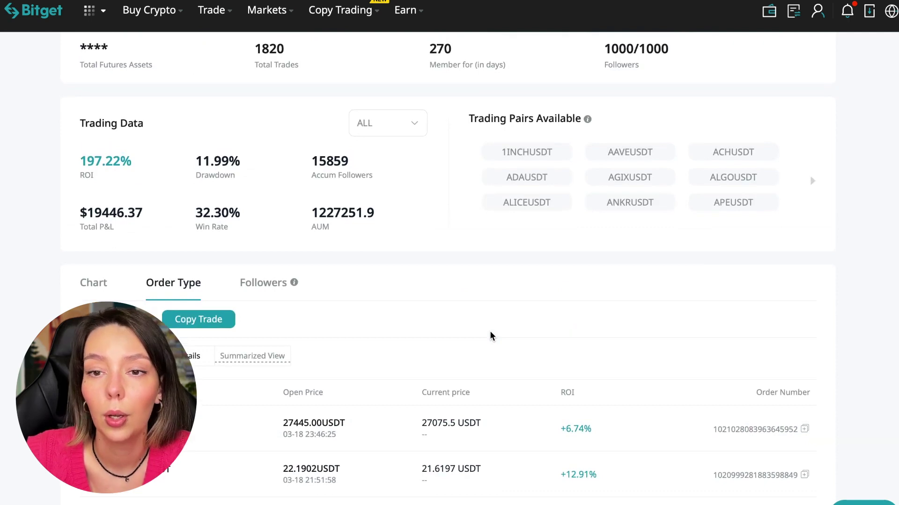
scroll(490, 336, "up", 2)
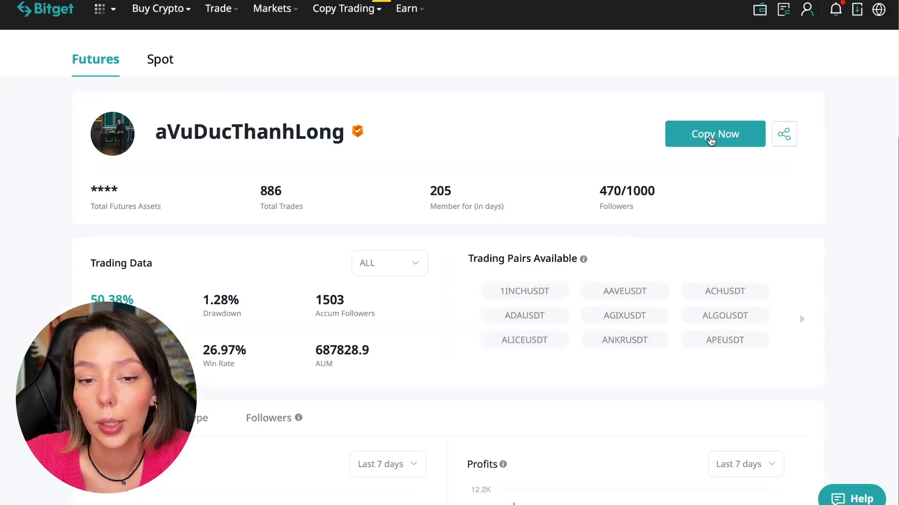
left_click(710, 139)
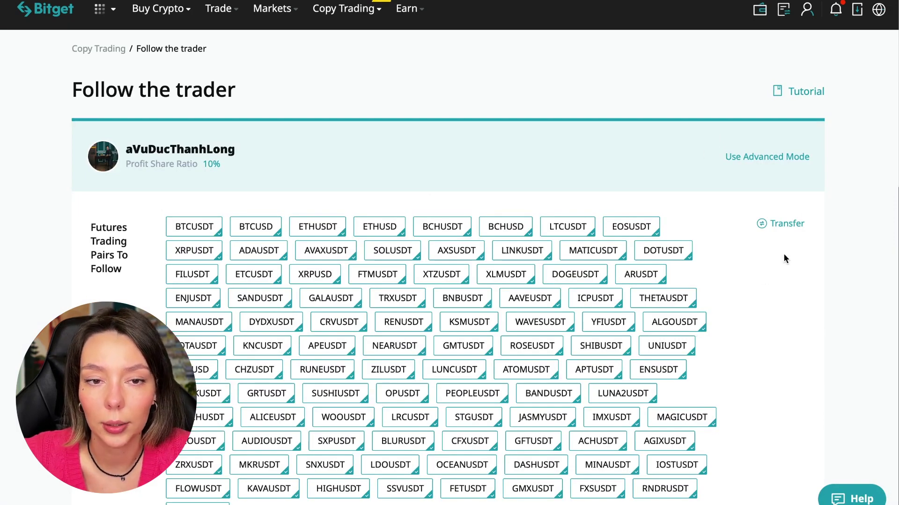
left_click(768, 166)
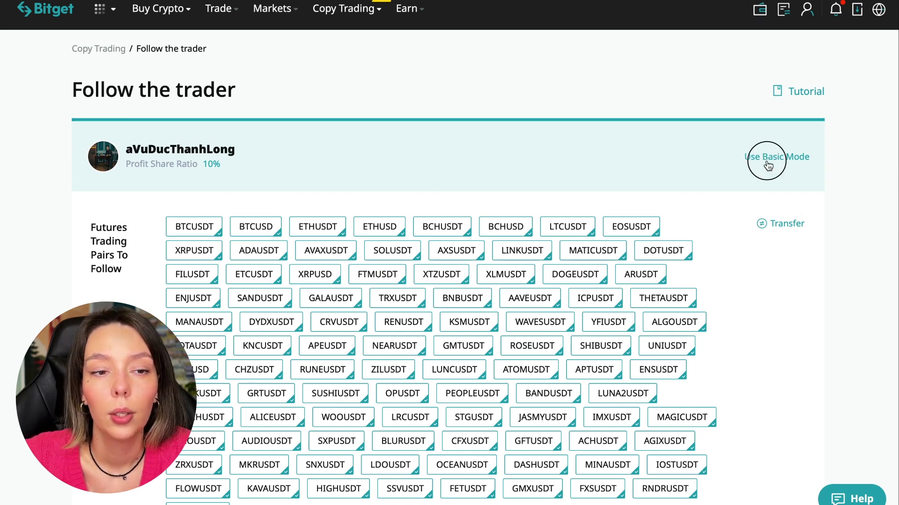
scroll(714, 231, "down", 3)
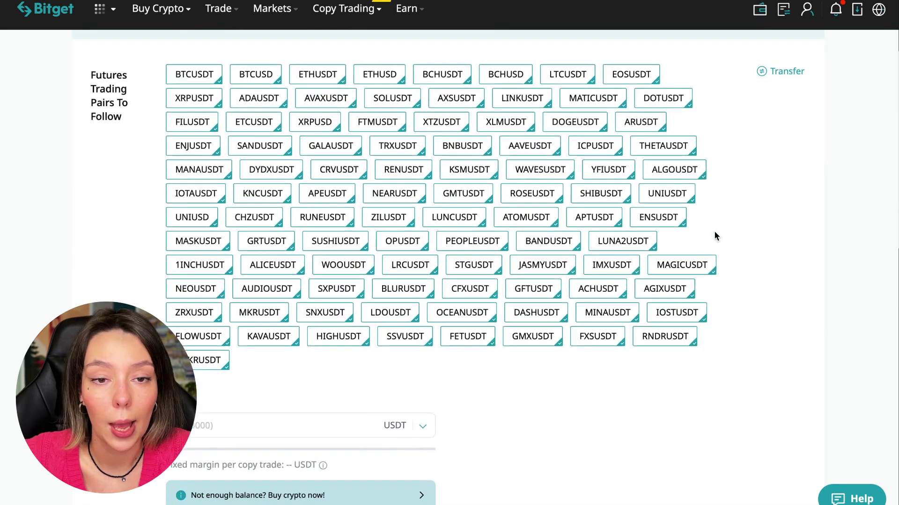
scroll(714, 236, "up", 2)
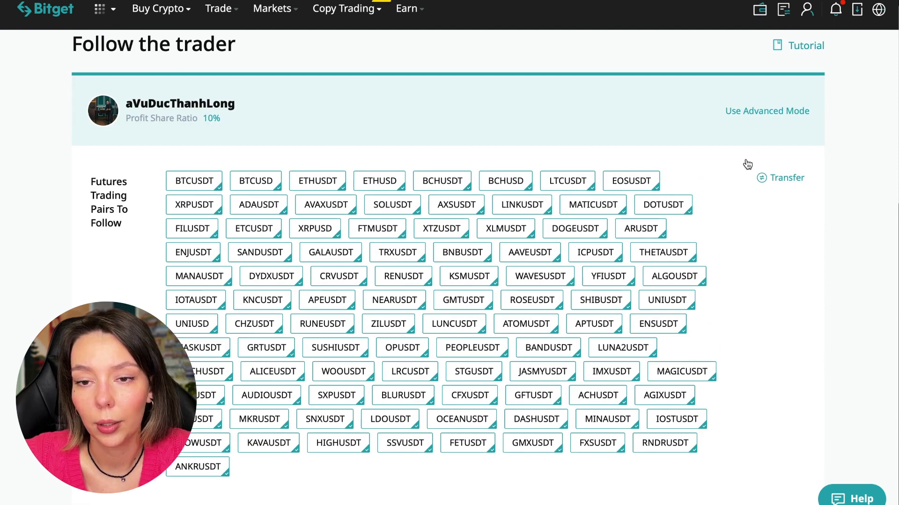
scroll(738, 178, "down", 5)
scroll(444, 306, "down", 10)
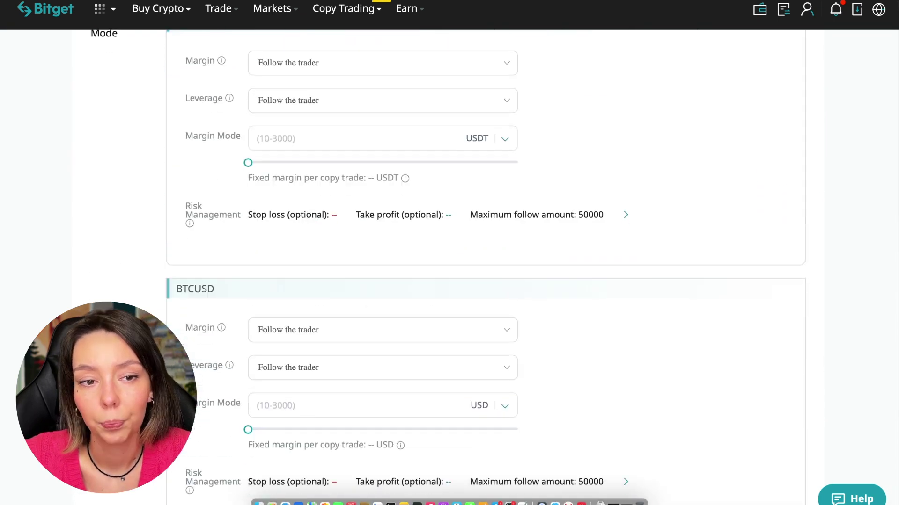
scroll(444, 306, "down", 5)
scroll(444, 306, "down", 2)
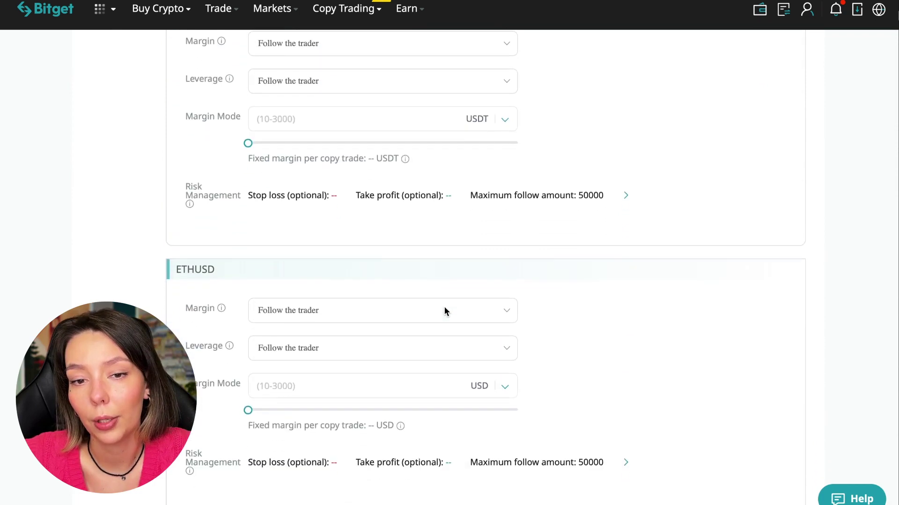
scroll(583, 328, "down", 3)
scroll(584, 329, "up", 1)
scroll(583, 328, "up", 15)
scroll(583, 328, "down", 1)
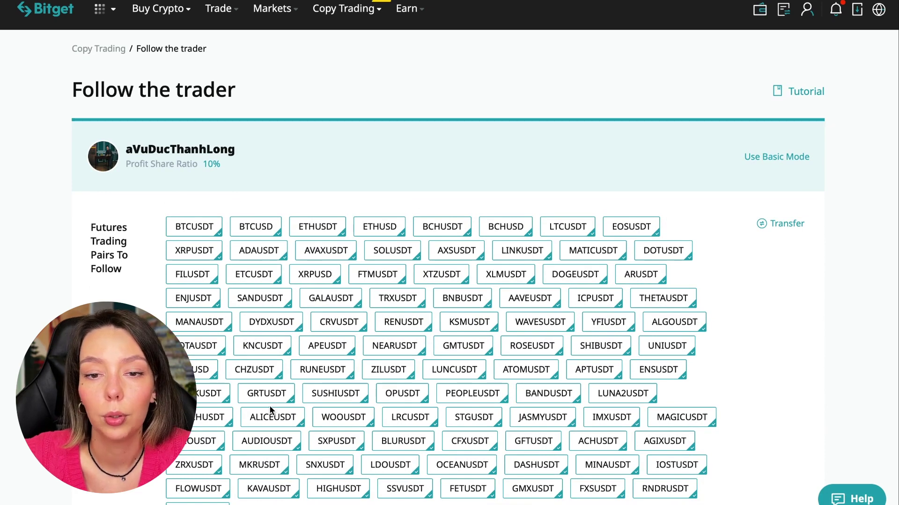
scroll(759, 399, "down", 3)
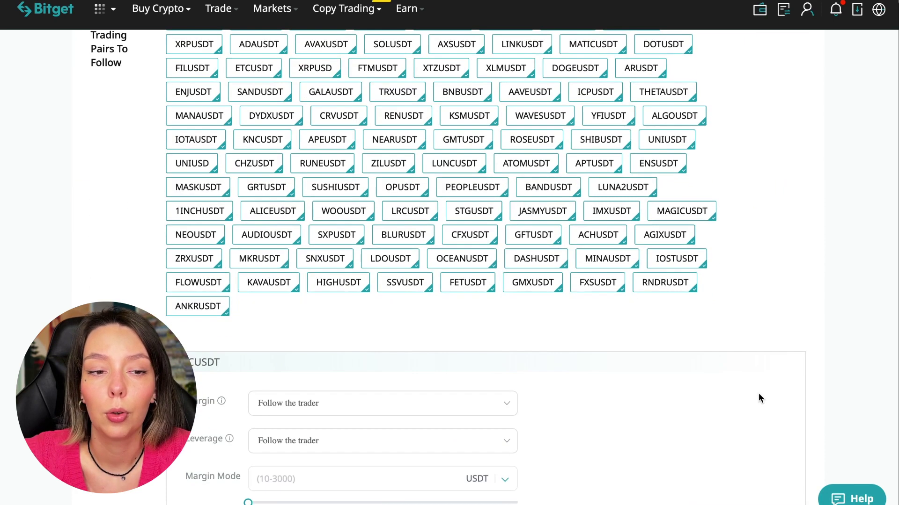
scroll(758, 398, "up", 5)
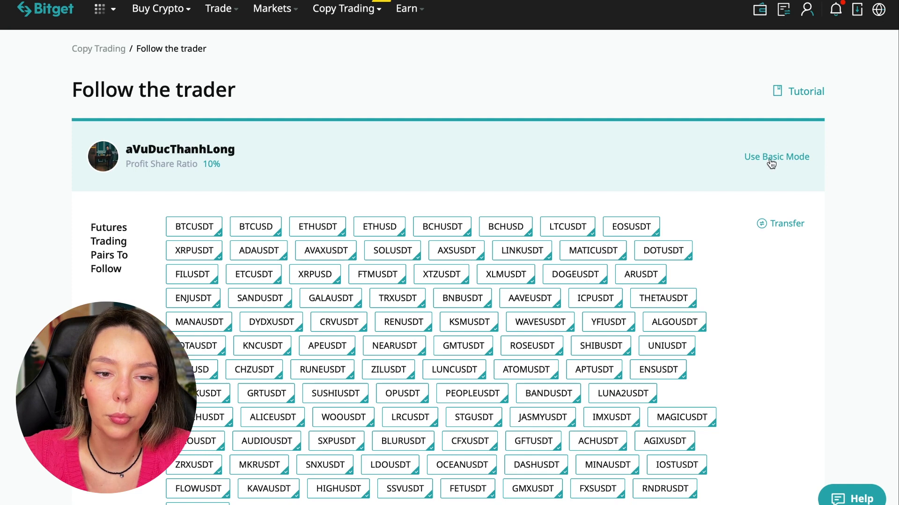
left_click(770, 156)
scroll(747, 296, "down", 3)
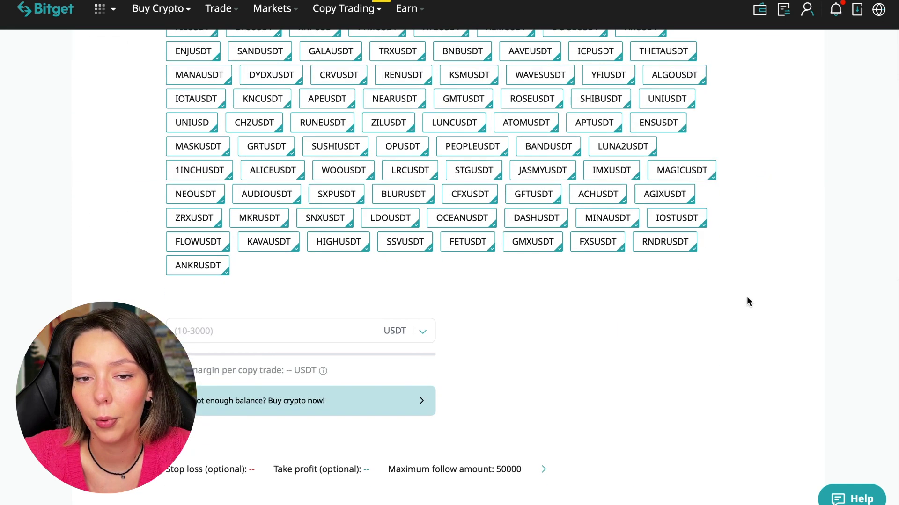
scroll(746, 301, "up", 3)
scroll(747, 301, "down", 4)
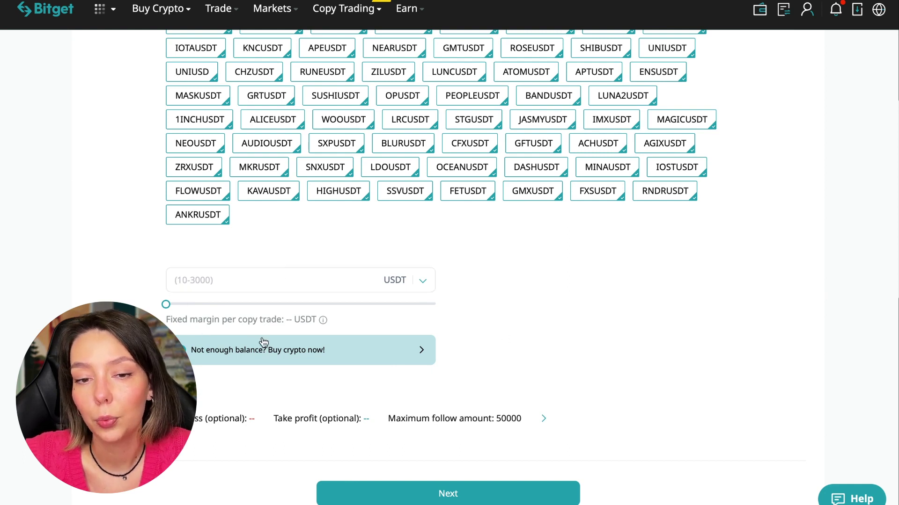
- Enter 10 USDT as the fixed margin and open Risk Management
left_click(254, 285)
type("10")
left_click(543, 322)
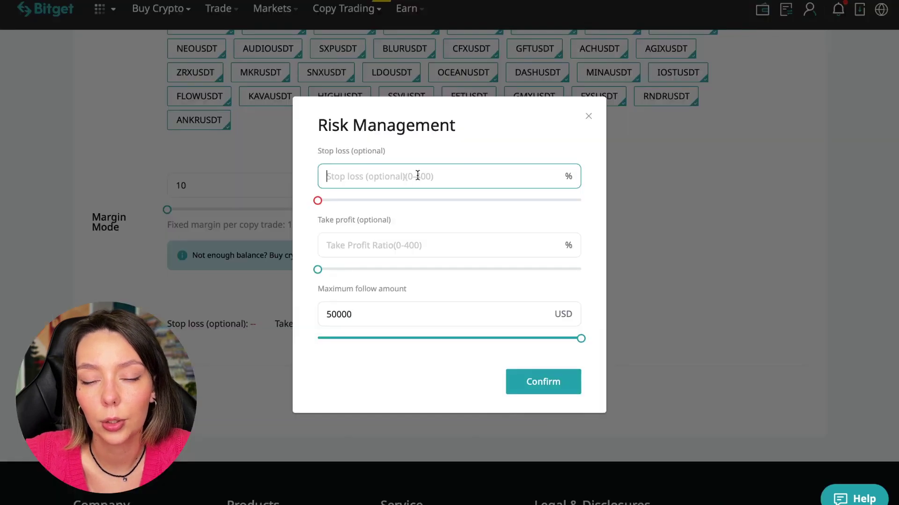
- Replace the 50000 maximum follow amount with 30, leaving stop-loss and take-profit empty, and confirm
left_click(427, 246)
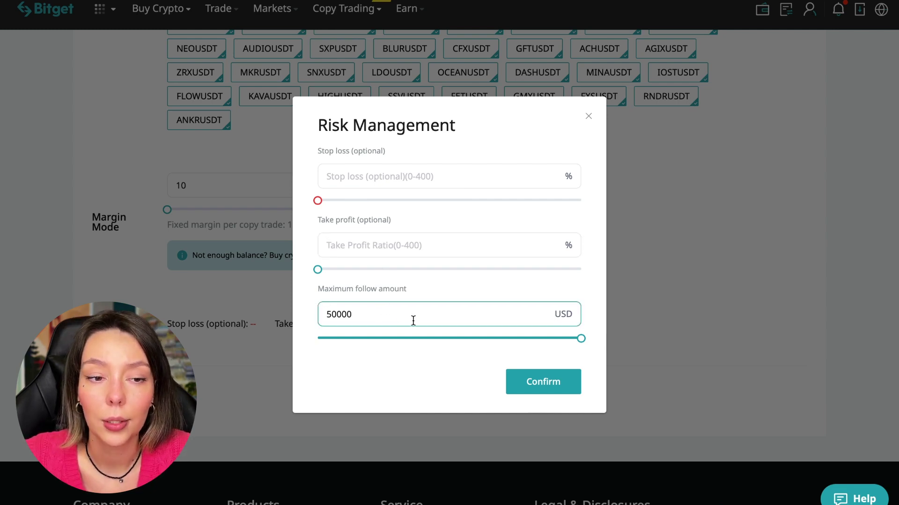
left_click(394, 316)
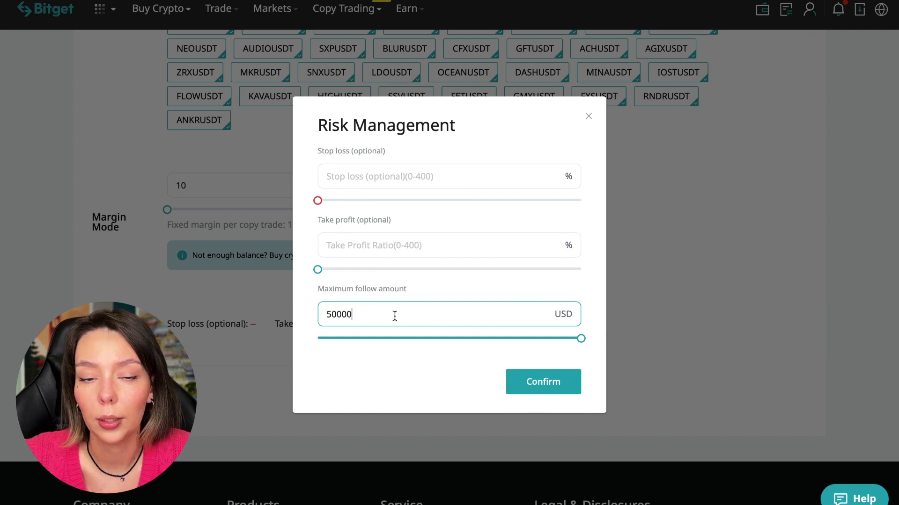
left_click_drag(580, 339, 297, 351)
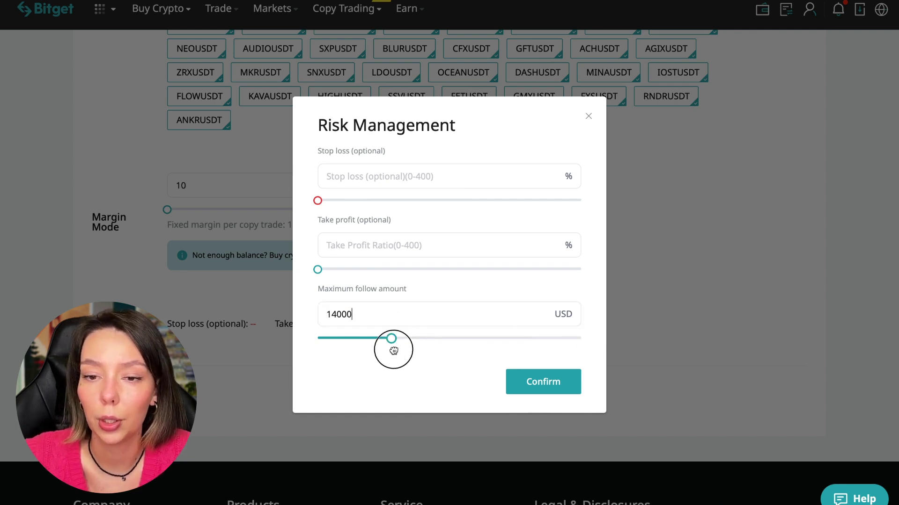
left_click(392, 325)
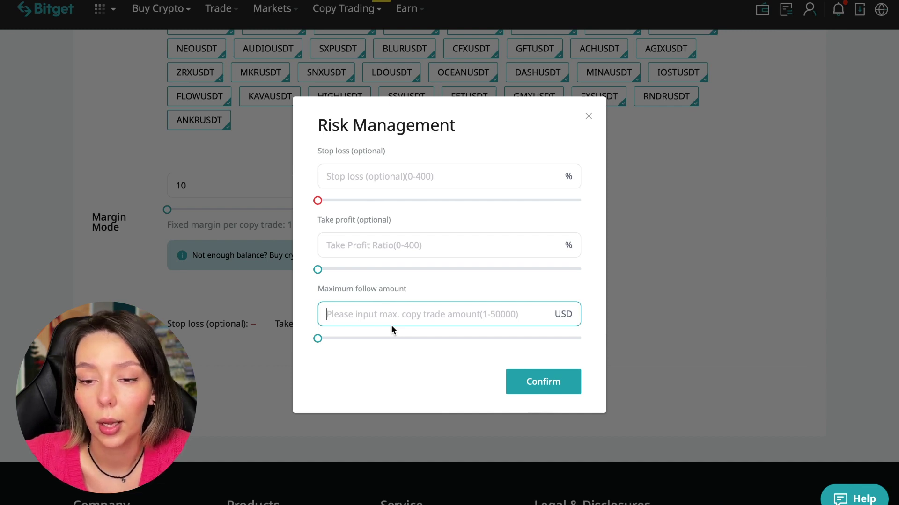
type("30")
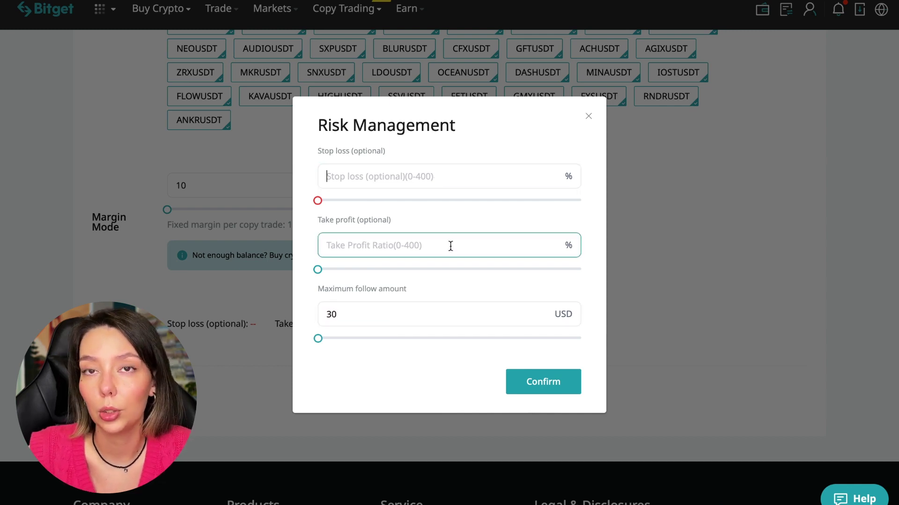
left_click(492, 180)
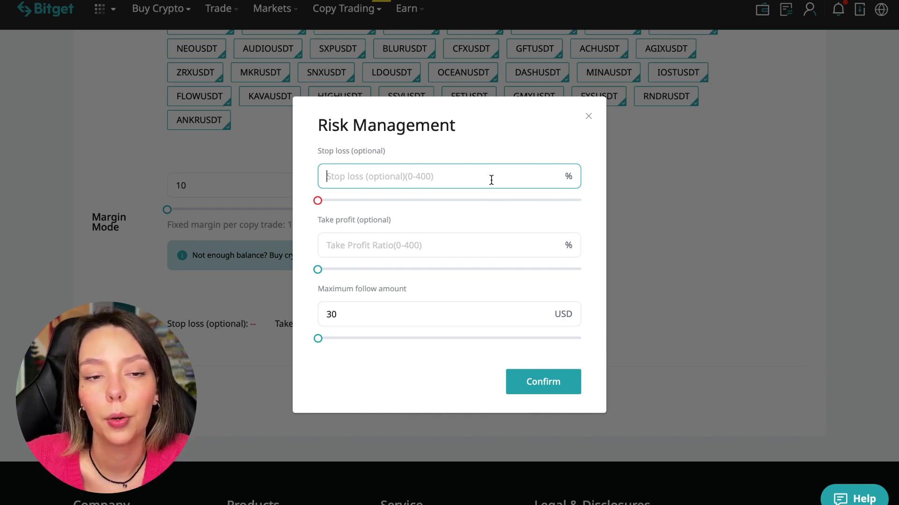
left_click(559, 390)
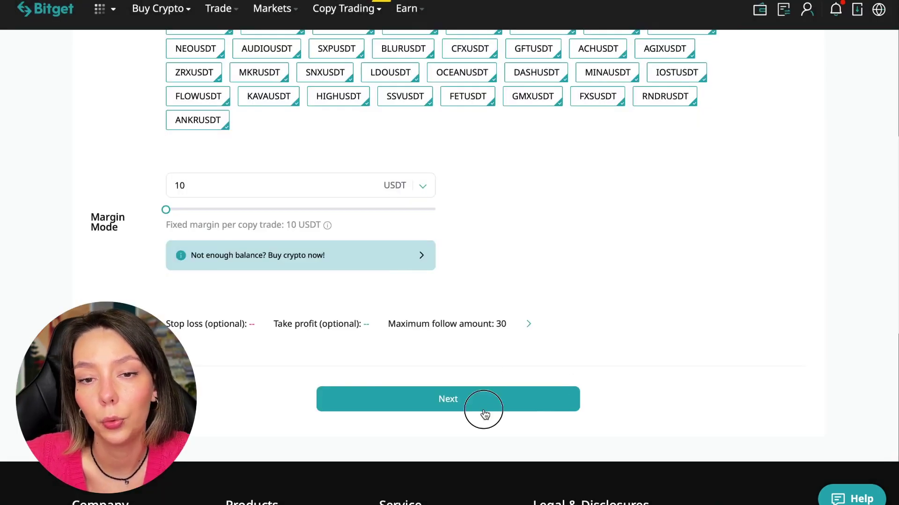
left_click(484, 414)
scroll(402, 282, "down", 3)
scroll(402, 281, "down", 2)
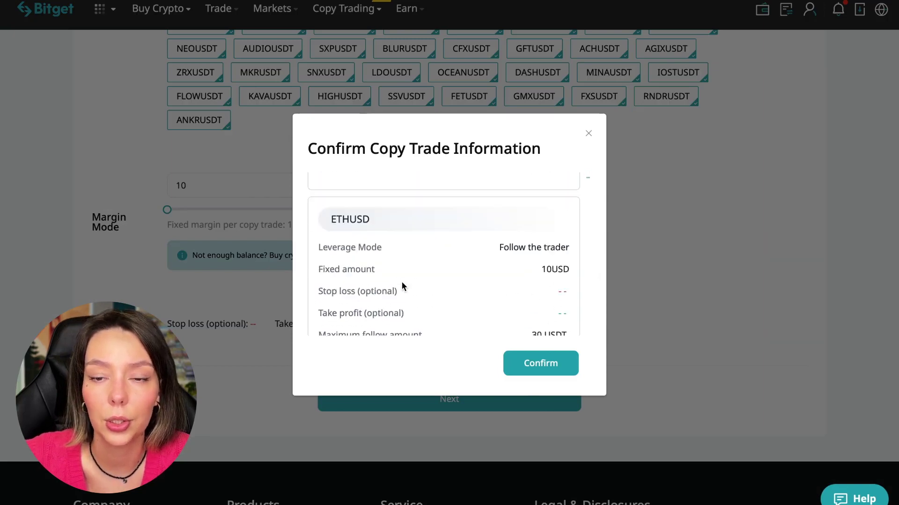
scroll(402, 282, "down", 2)
scroll(402, 282, "down", 2)
scroll(401, 282, "down", 2)
left_click(550, 367)
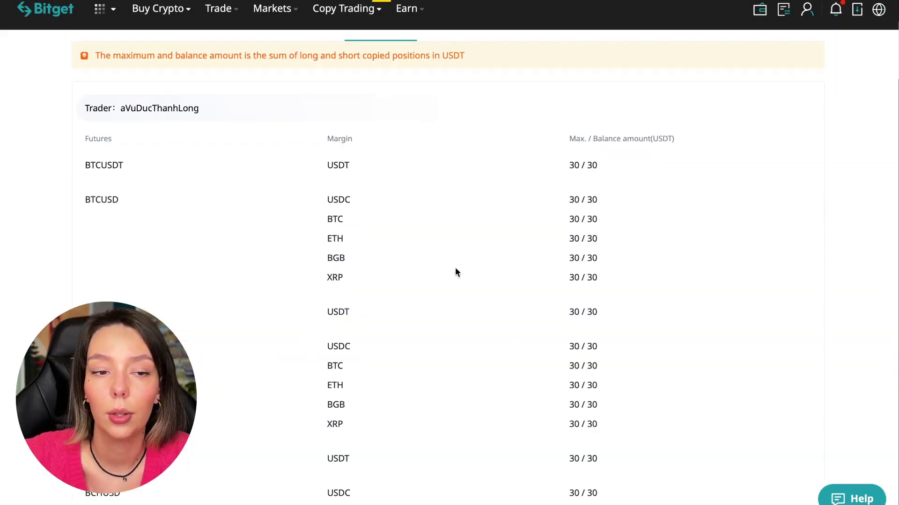
scroll(446, 336, "down", 5)
scroll(446, 341, "down", 5)
scroll(446, 341, "up", 5)
scroll(445, 341, "up", 2)
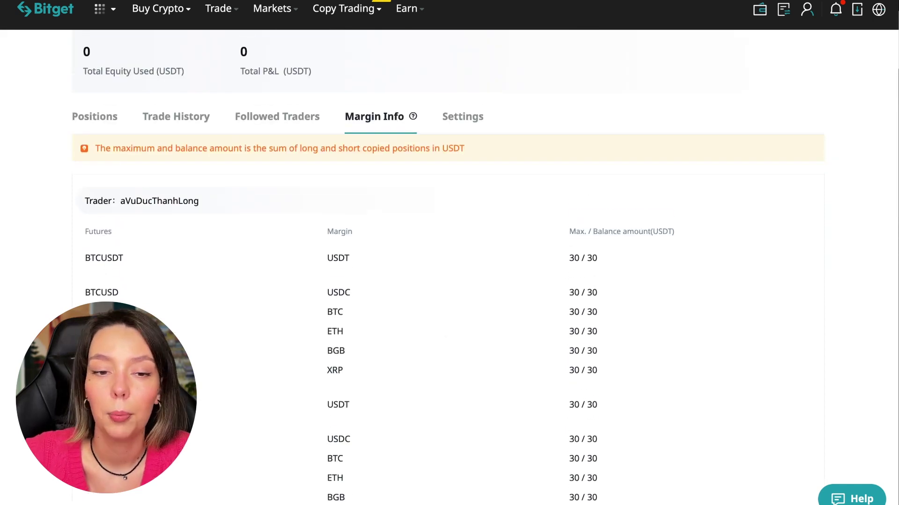
scroll(277, 409, "up", 2)
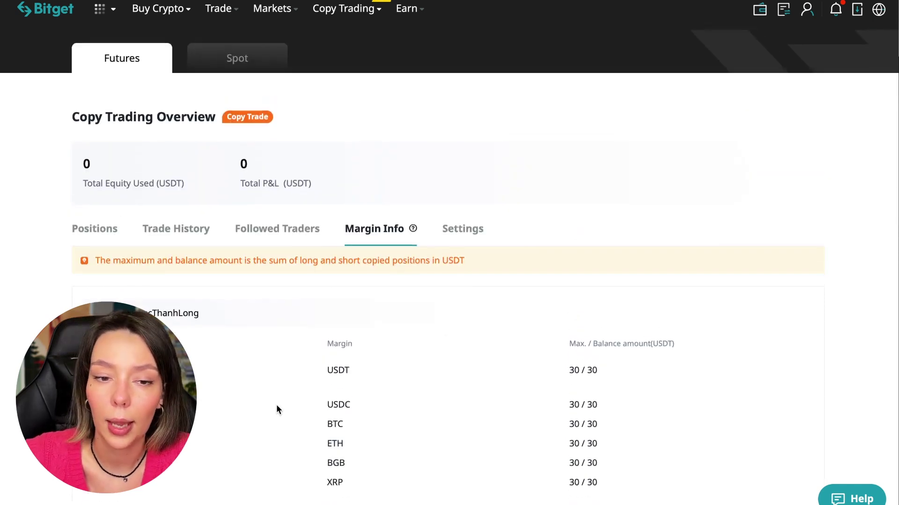
- Check the copy settings (21-day auto-unfollow off), then view the empty Positions list
left_click(477, 237)
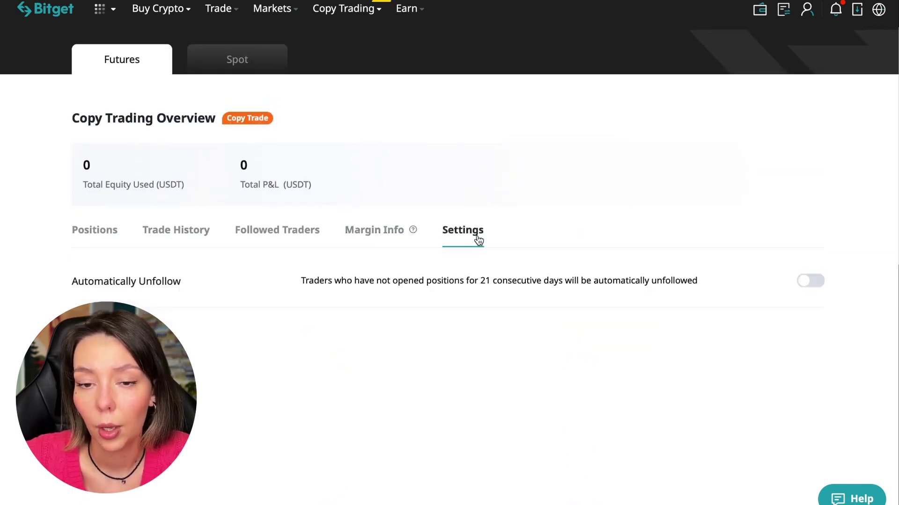
left_click(107, 234)
scroll(382, 295, "up", 2)
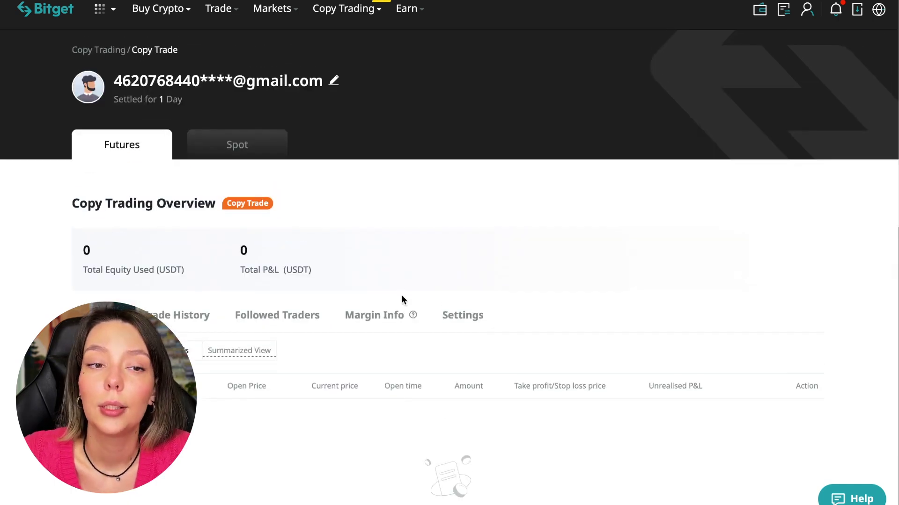